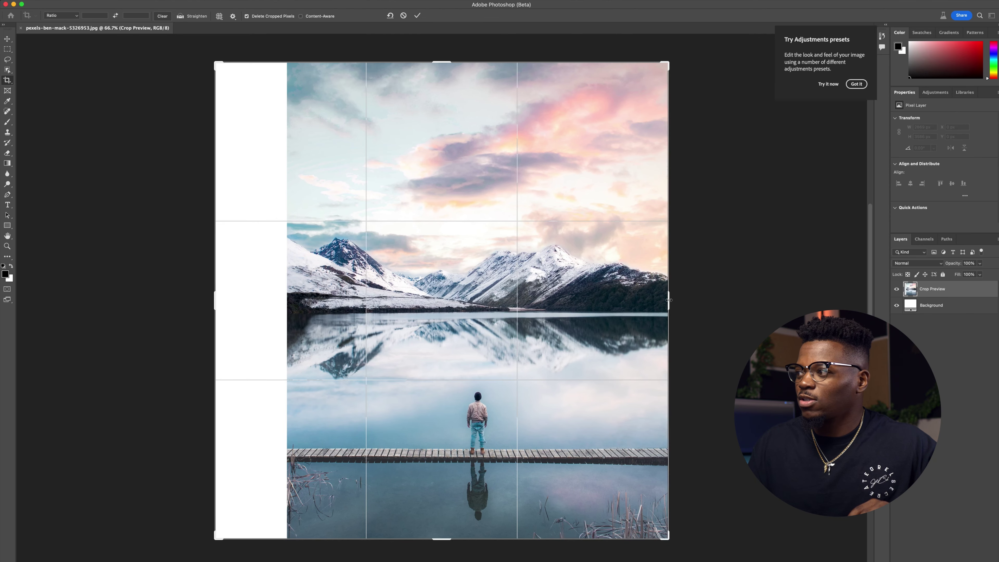
# - Extend the lake photo's canvas on its right side to match the blank strip on the left, and apply the crop
pyautogui.moveTo(668, 300); pyautogui.dragTo(710, 301)
pyautogui.press('Return')
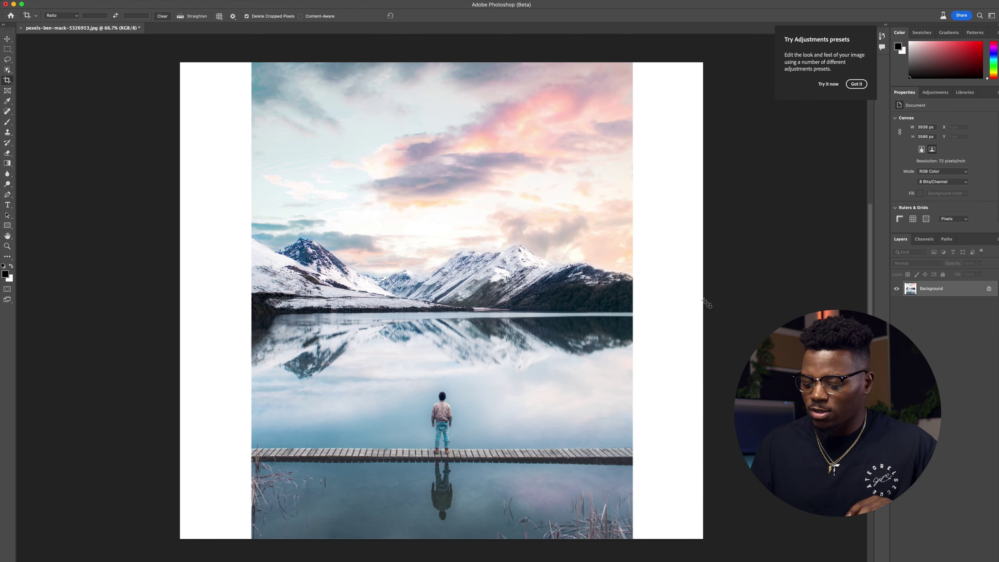
# - Select the blank strips on both sides of the lake photo with rectangular marquees, slightly overlapping the image edges
pyautogui.click(7, 50)
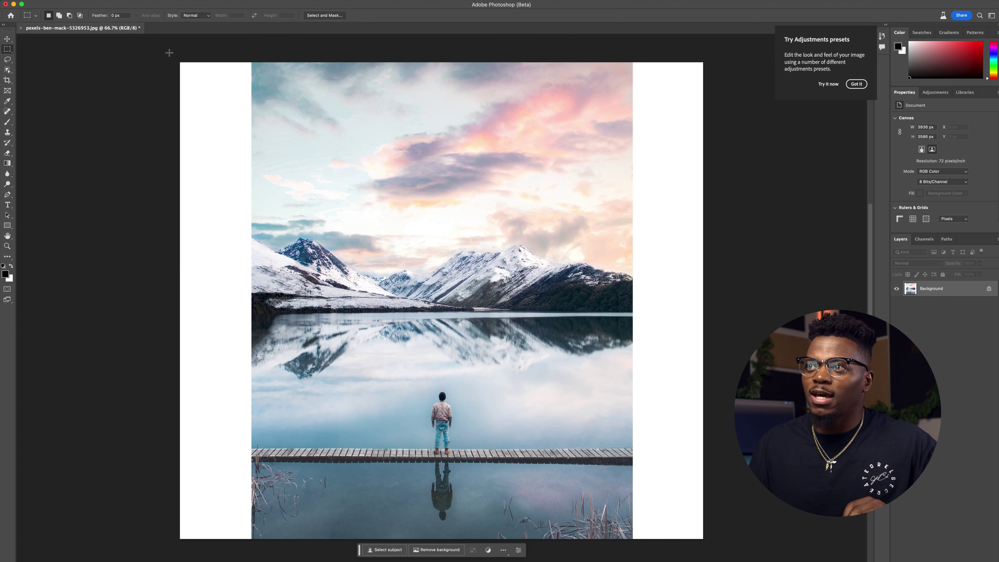
pyautogui.moveTo(169, 53); pyautogui.dragTo(170, 53)
pyautogui.moveTo(221, 263); pyautogui.dragTo(258, 542)
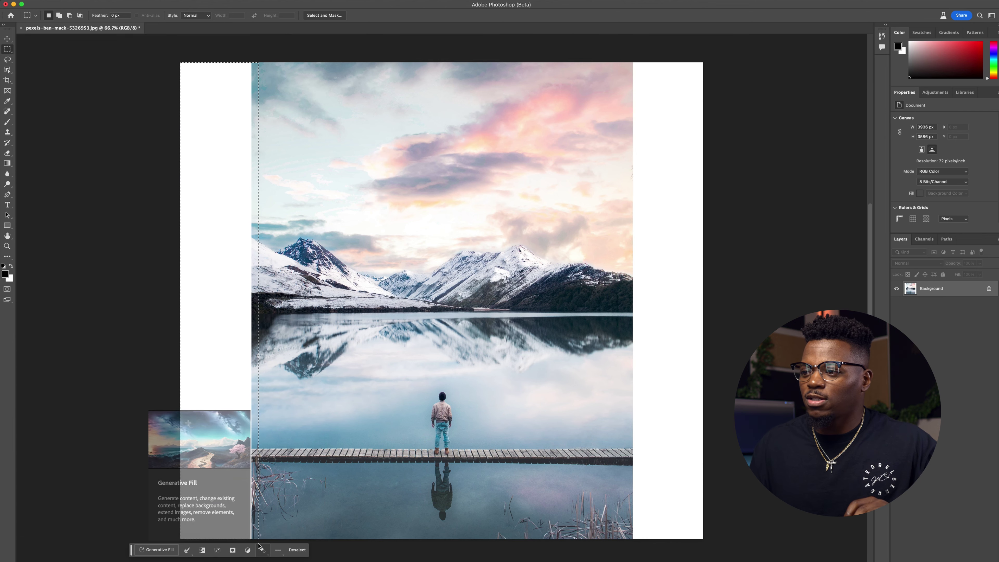
pyautogui.press('shift')
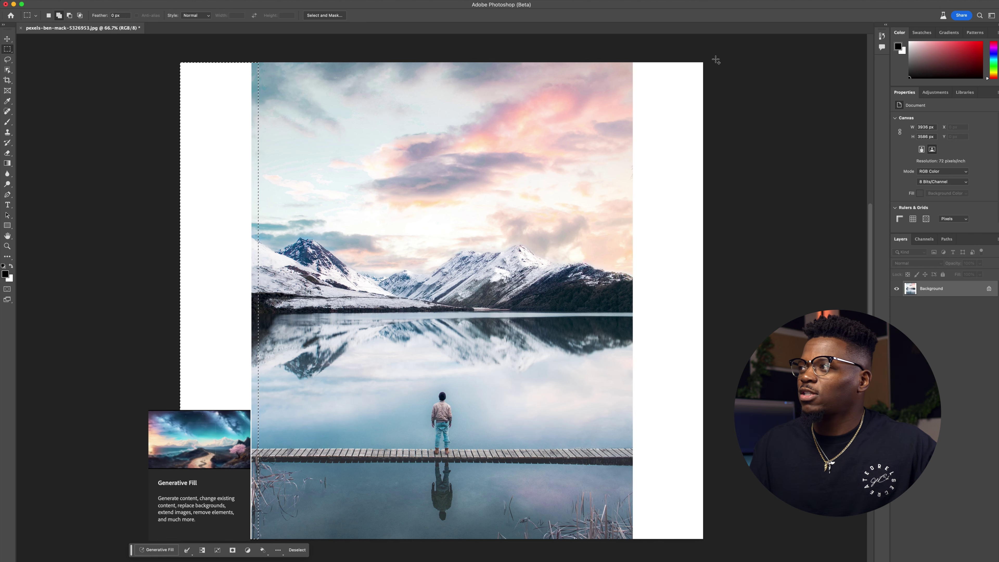
pyautogui.moveTo(716, 60); pyautogui.dragTo(626, 542)
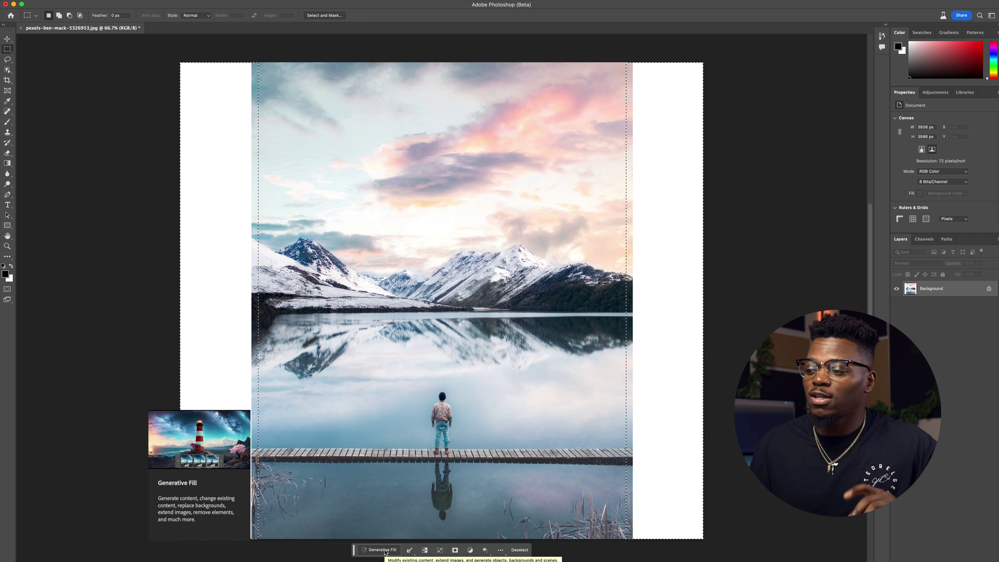
# - Fill the selected side strips with Generative Fill, leaving the prompt blank
pyautogui.click(385, 550)
pyautogui.press('Return')
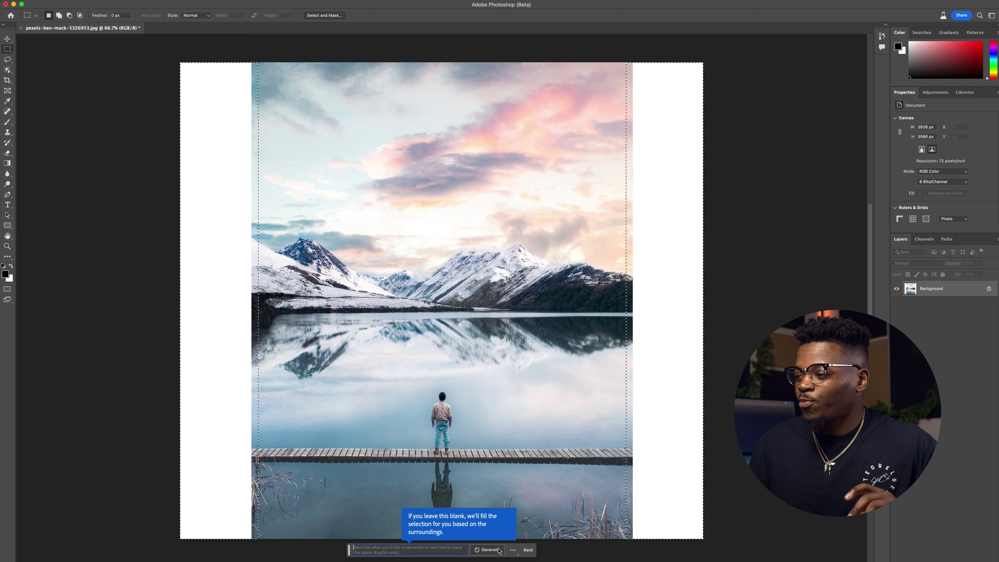
pyautogui.click(499, 550)
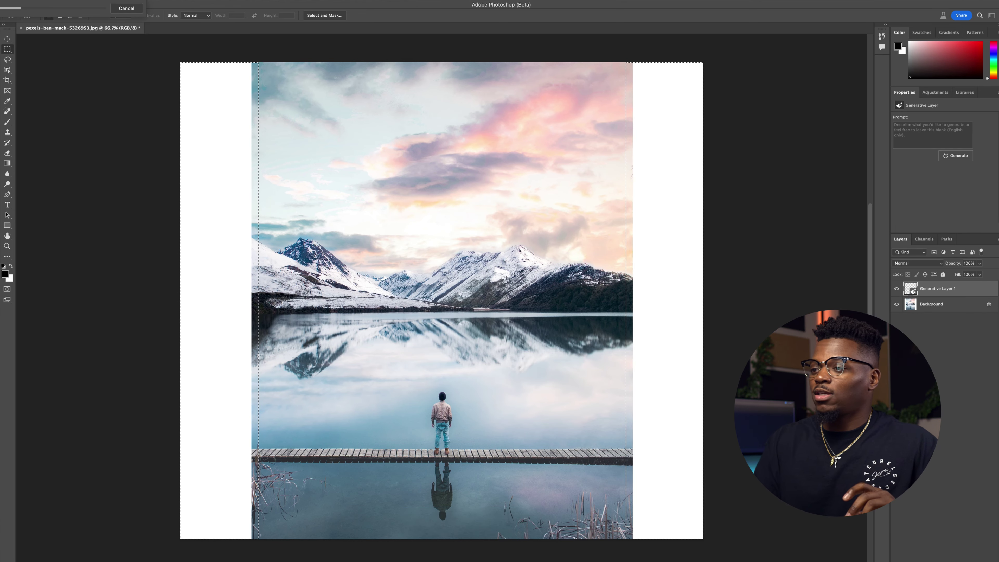
# - Examine the generated side areas up close, checking the jetty, branches and water on both sides of the photo
pyautogui.scroll(3, 644, 407)
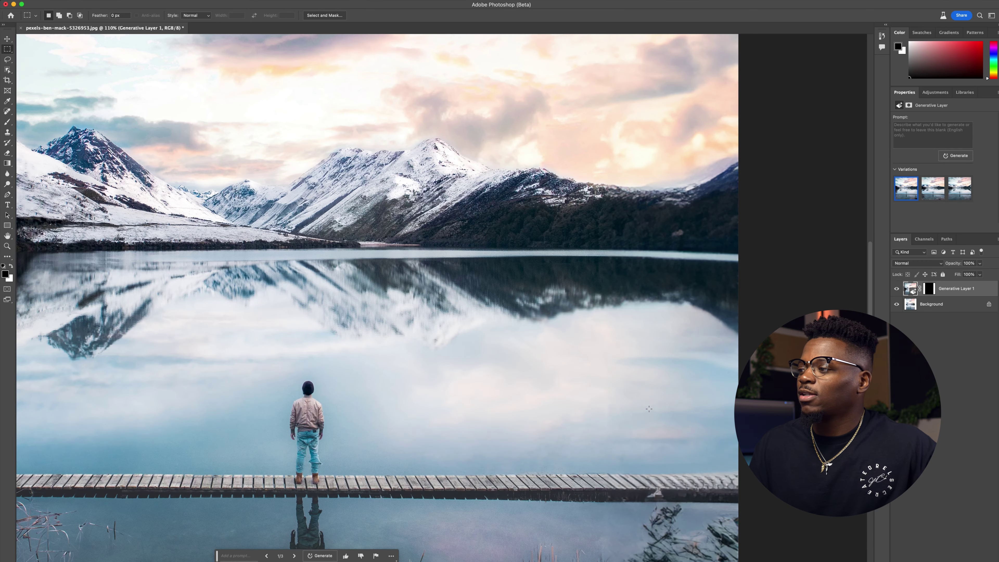
pyautogui.scroll(3, 648, 409)
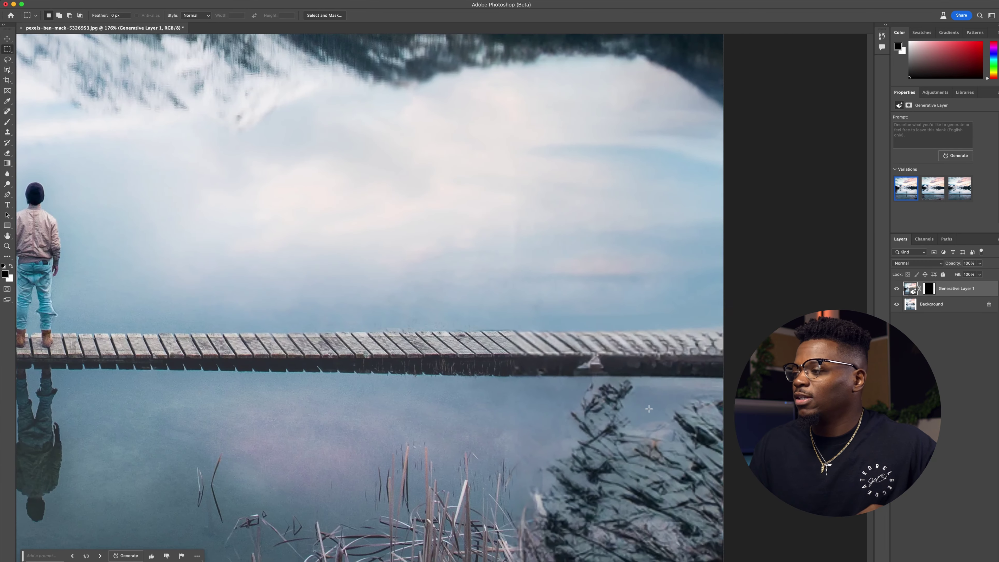
pyautogui.hscroll(-15, 649, 409)
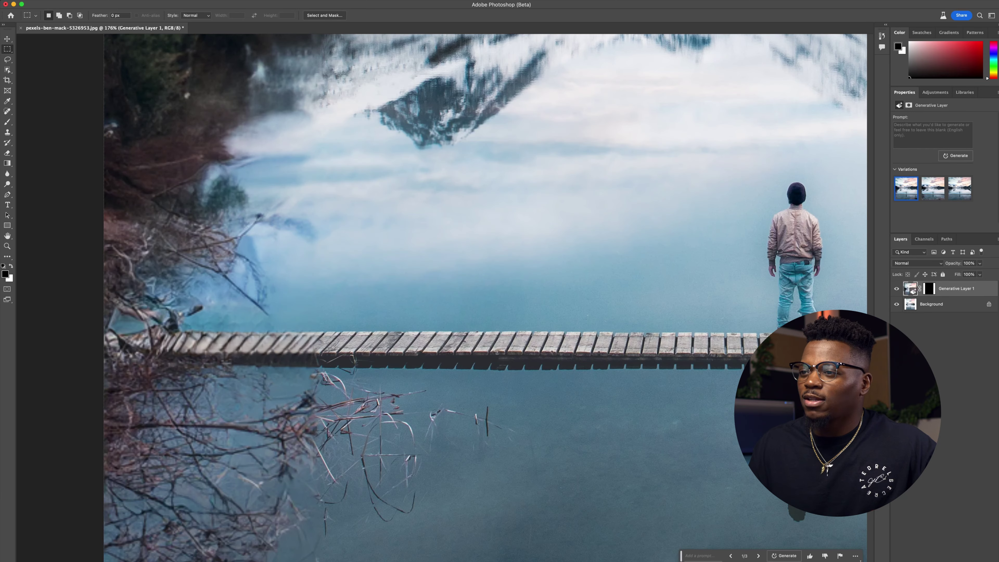
pyautogui.scroll(-3, 313, 357)
pyautogui.scroll(6, 191, 343)
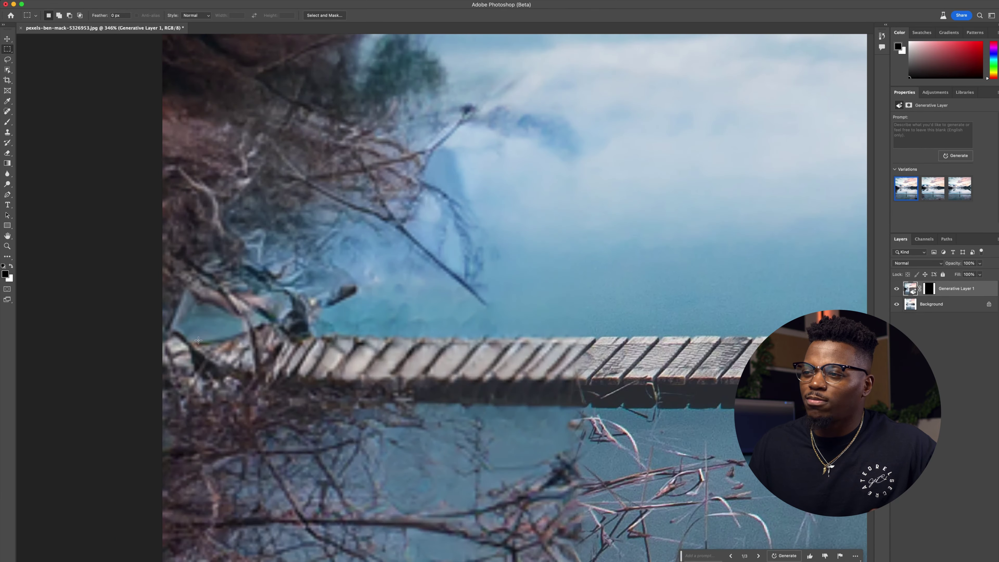
pyautogui.scroll(-5, 250, 354)
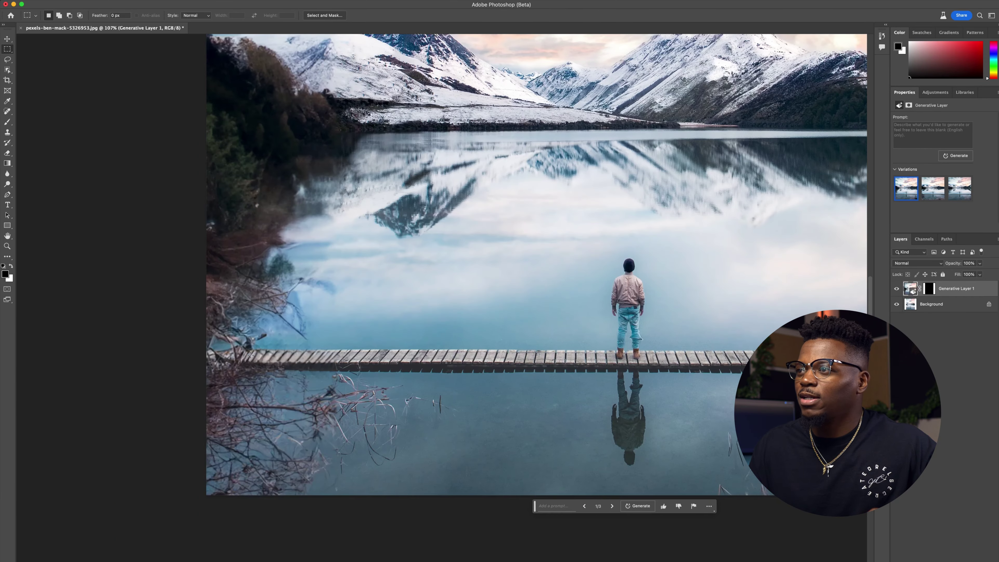
pyautogui.scroll(-2, 250, 356)
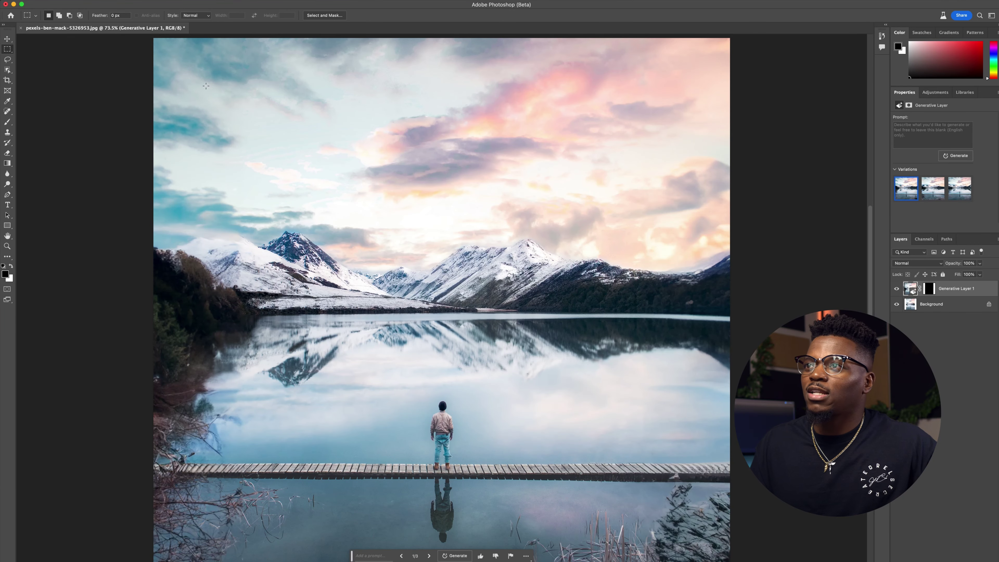
# - Select the whole sky down to the mountain tops and replace it using Generative Fill with the prompt "night sky"
pyautogui.scroll(2, 206, 85)
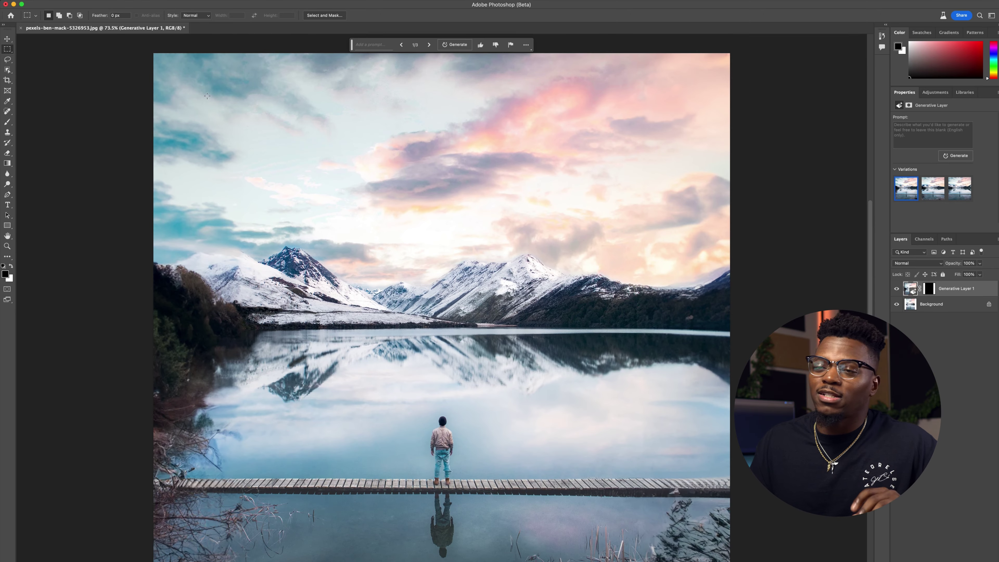
pyautogui.moveTo(144, 48); pyautogui.dragTo(765, 276)
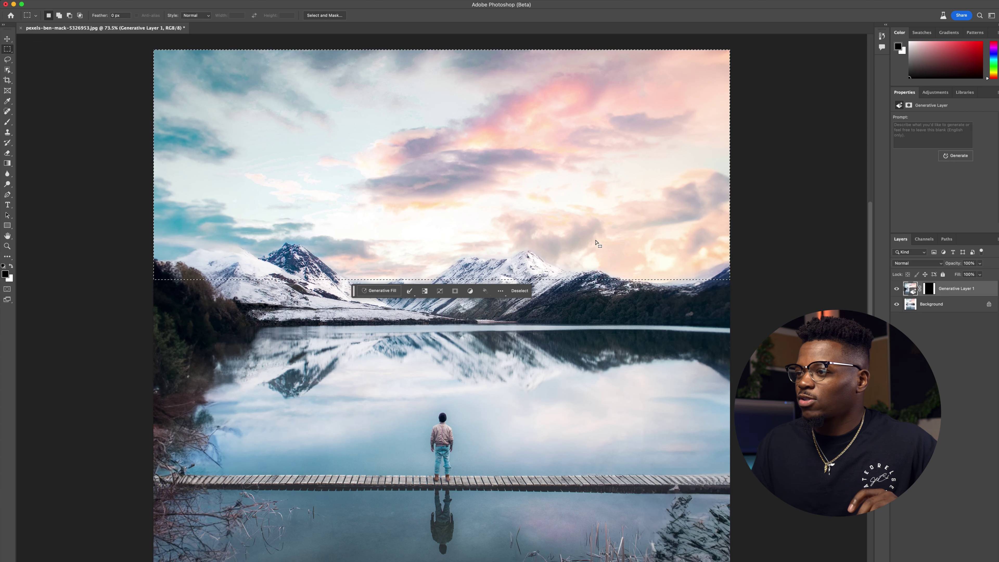
pyautogui.click(380, 290)
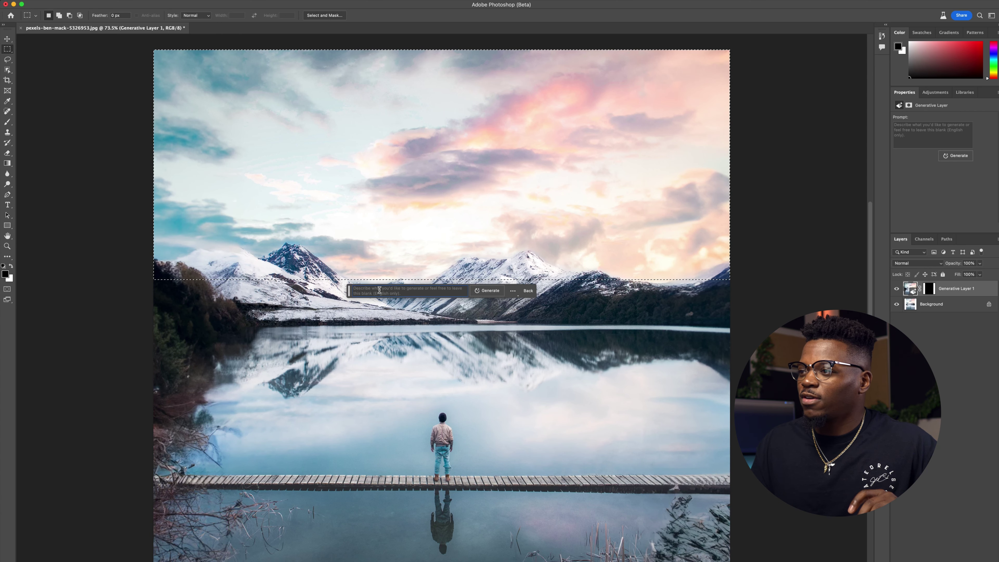
pyautogui.write('night sk')
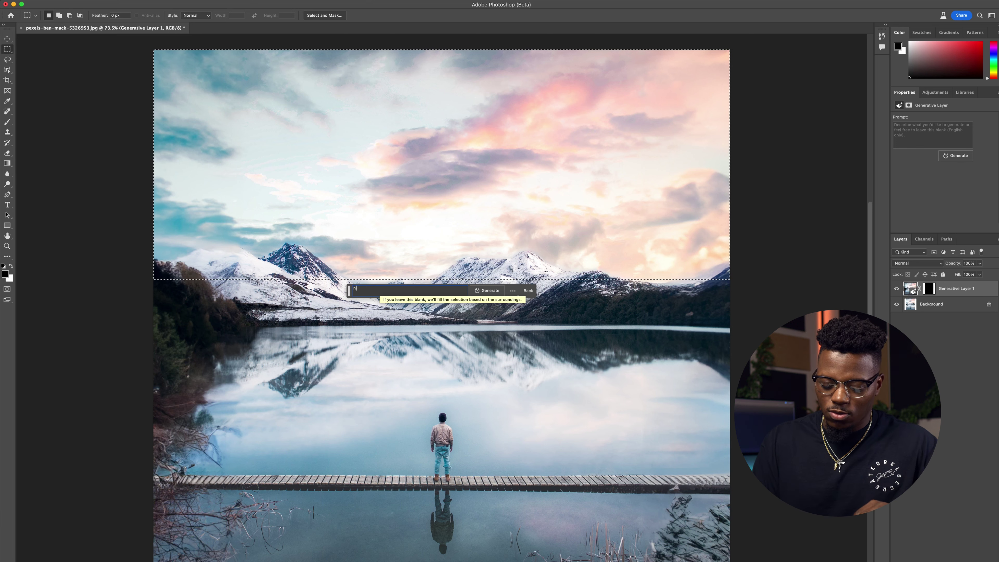
pyautogui.write('y')
pyautogui.press('Return')
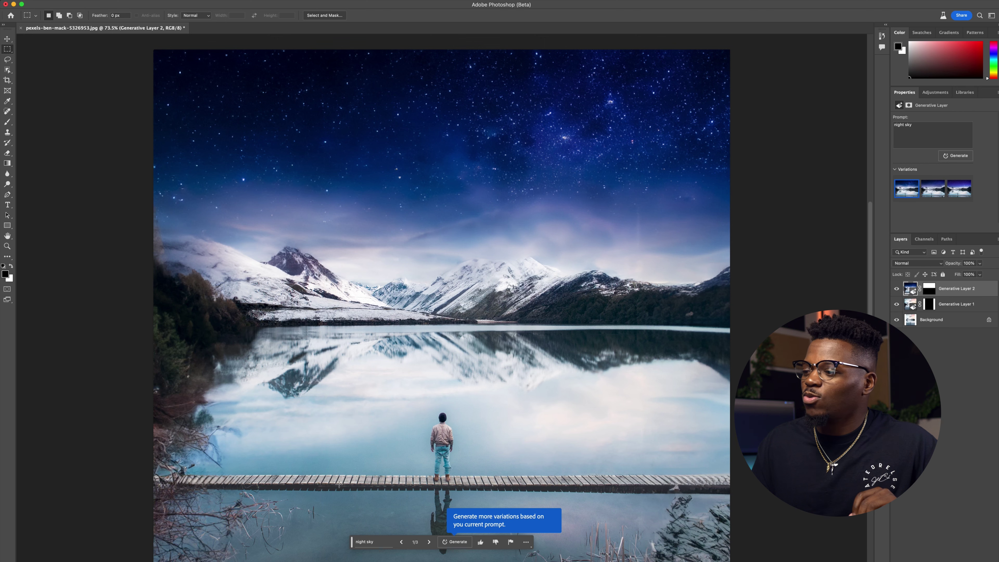
# - Compare the three generated night sky variations and return to the first one
pyautogui.click(428, 542)
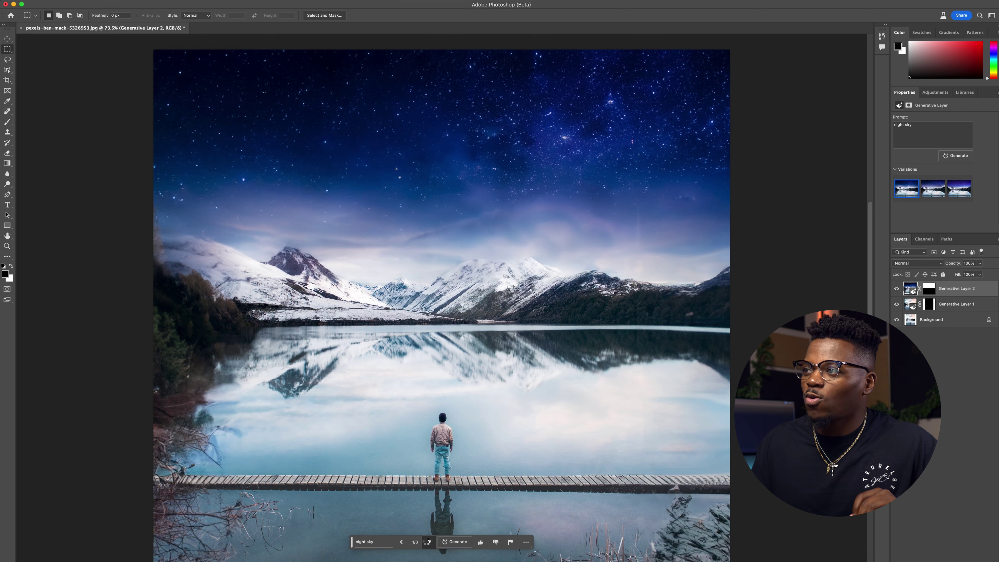
pyautogui.click(427, 542)
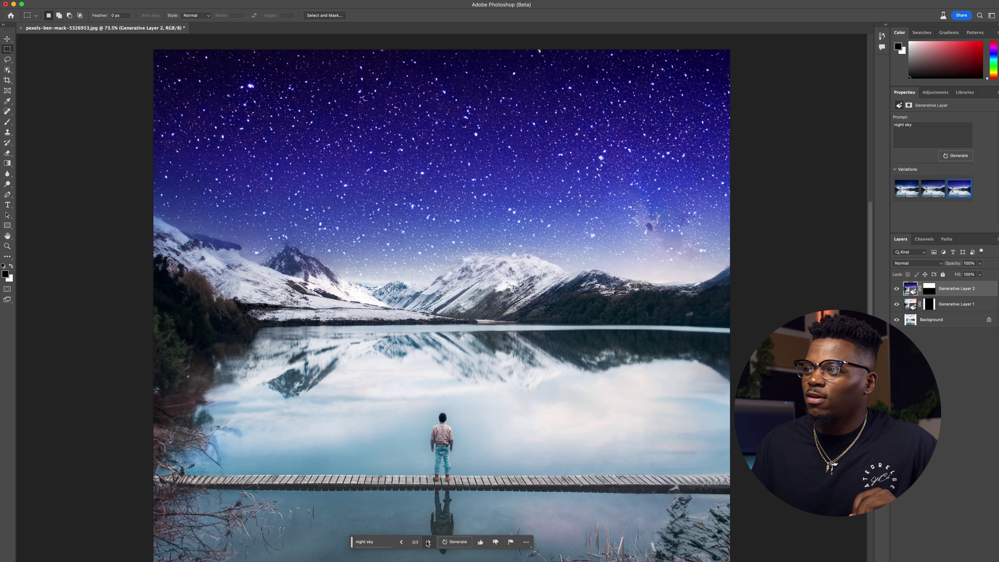
pyautogui.click(402, 543)
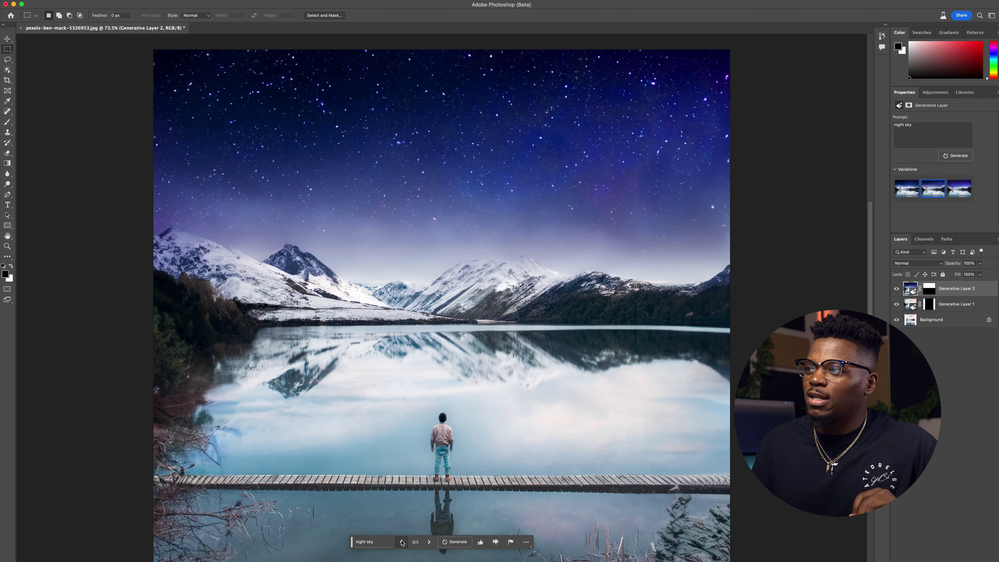
pyautogui.click(402, 542)
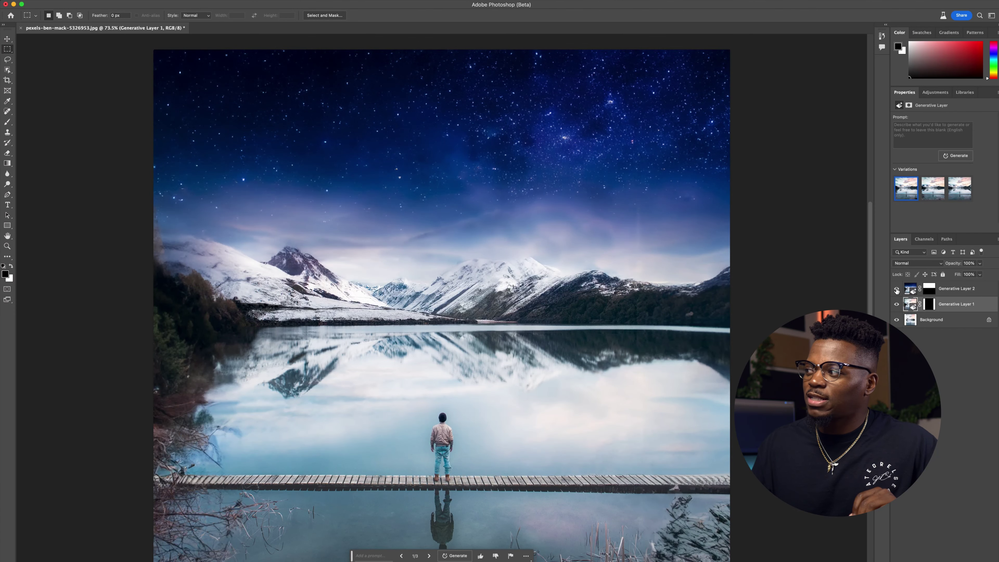
# - Toggle the visibility of Generative Layer 2 and Generative Layer 1 to compare the edits with the original photo
pyautogui.click(897, 289)
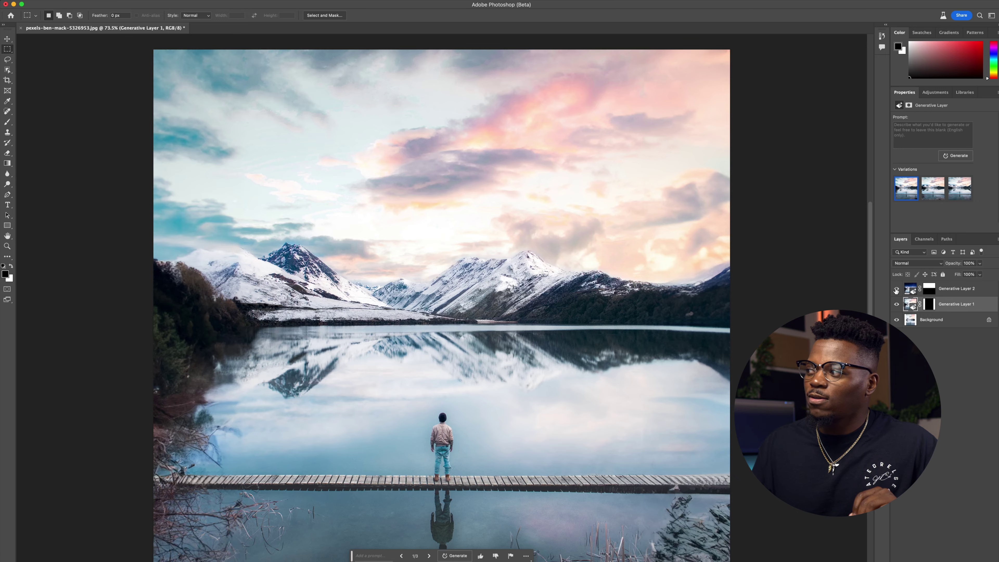
pyautogui.click(897, 290)
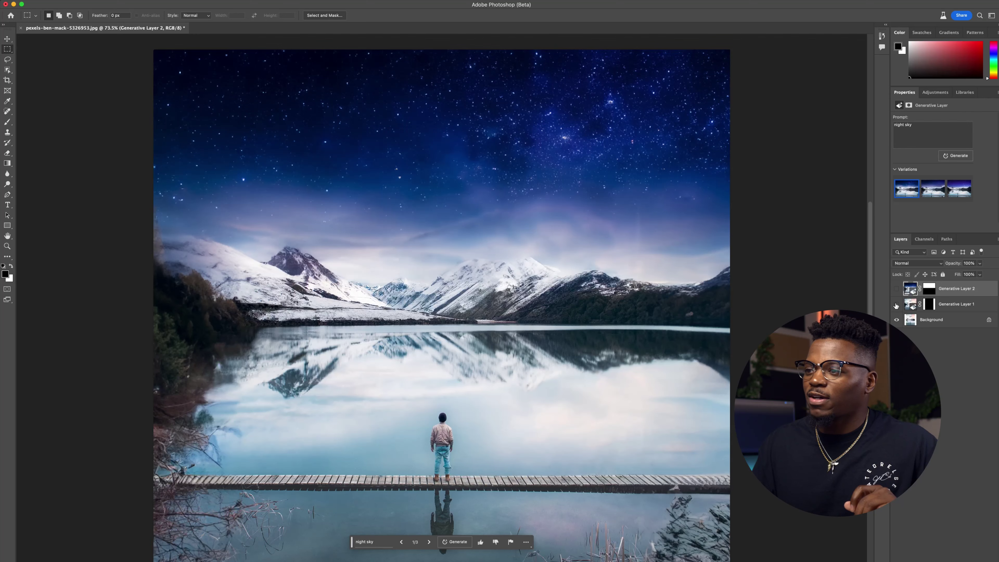
pyautogui.click(896, 304)
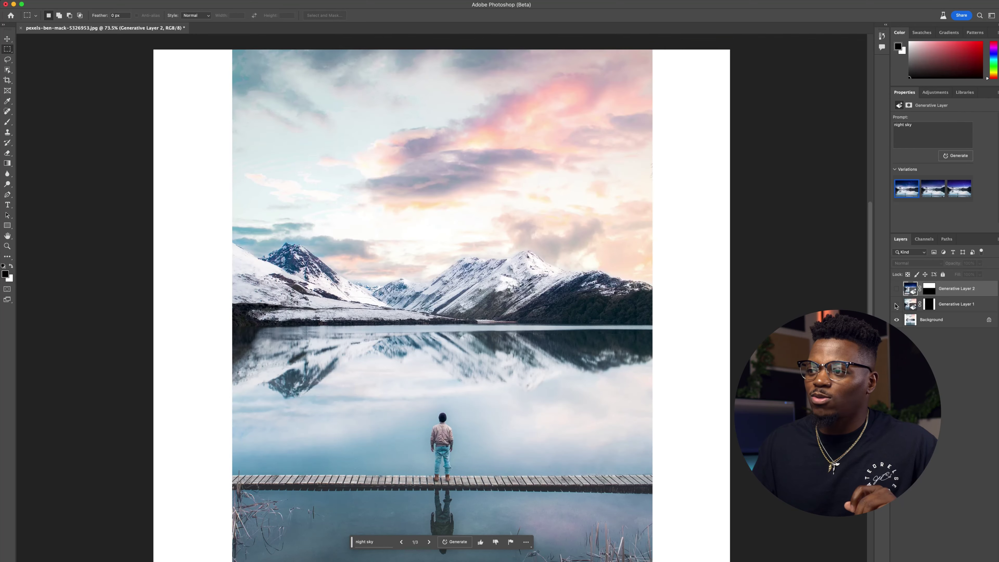
pyautogui.click(898, 289)
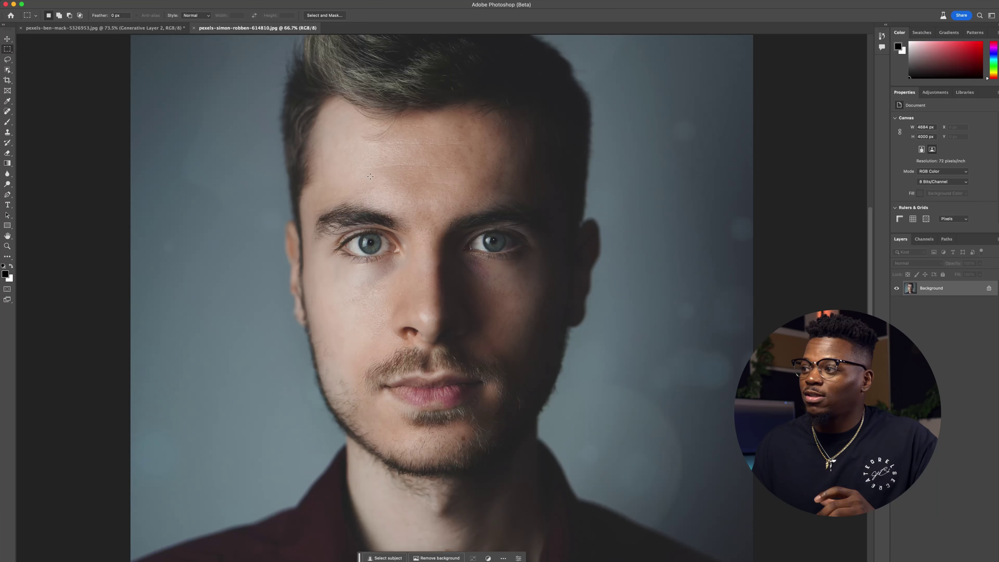
# - Extend the portrait photo's canvas upward above the cropped hair to a height of 4692 px
pyautogui.hotkey('ctrl', '-')
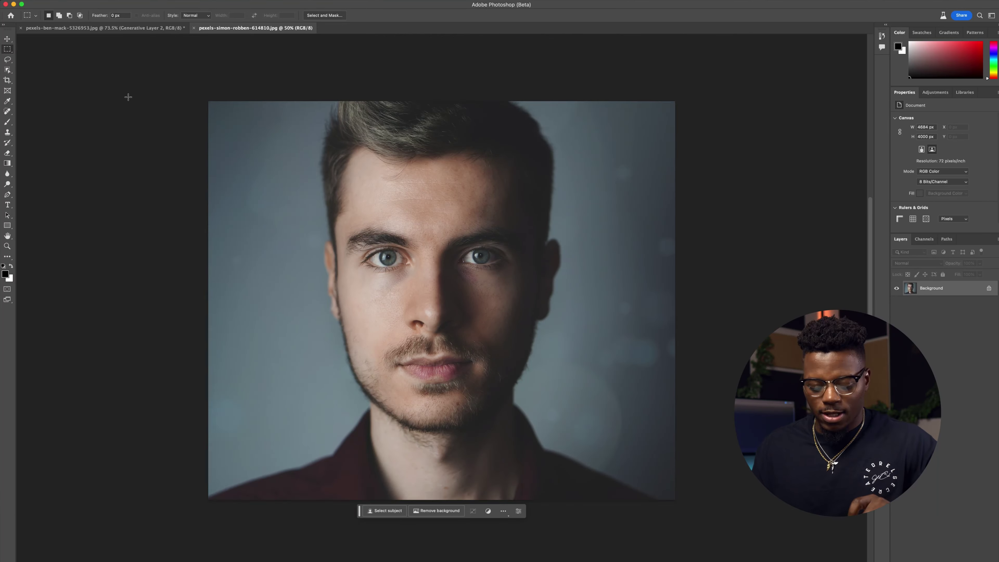
pyautogui.press('c')
pyautogui.moveTo(445, 103); pyautogui.dragTo(445, 70)
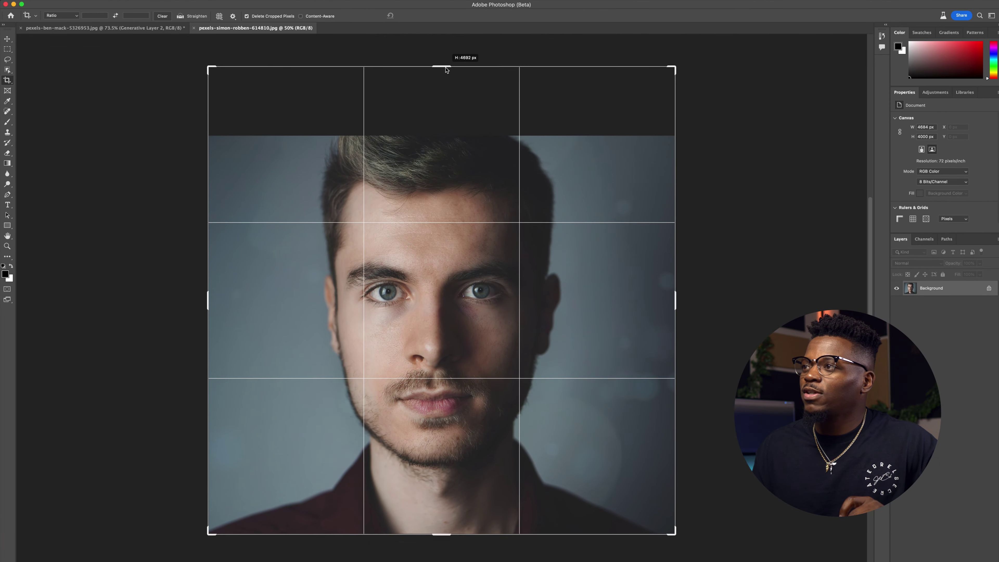
pyautogui.press('Return')
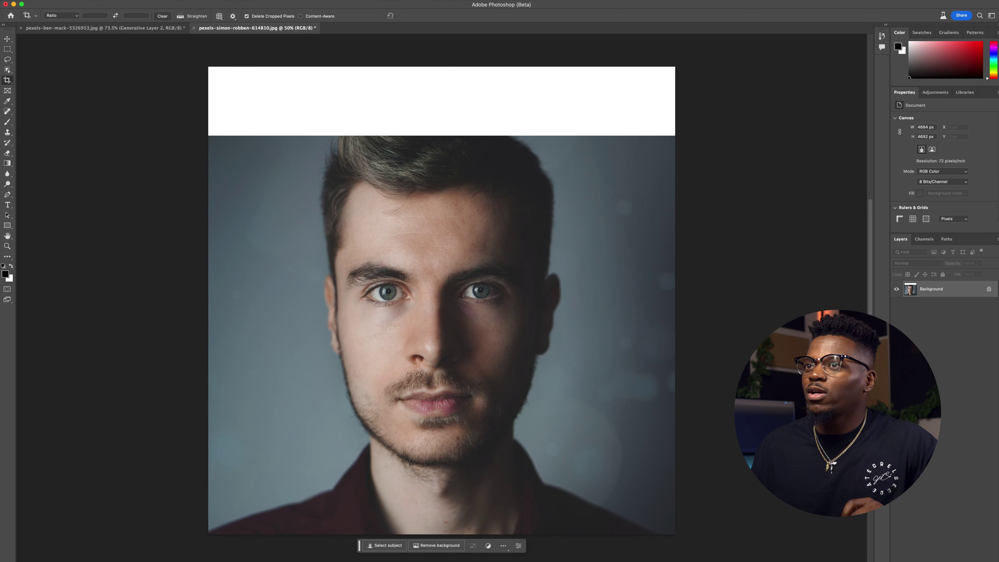
# - Select the blank strip above the portrait with a slight overlap into the hair and run Generative Fill without a prompt
pyautogui.click(7, 49)
pyautogui.moveTo(212, 62); pyautogui.dragTo(728, 145)
pyautogui.click(376, 156)
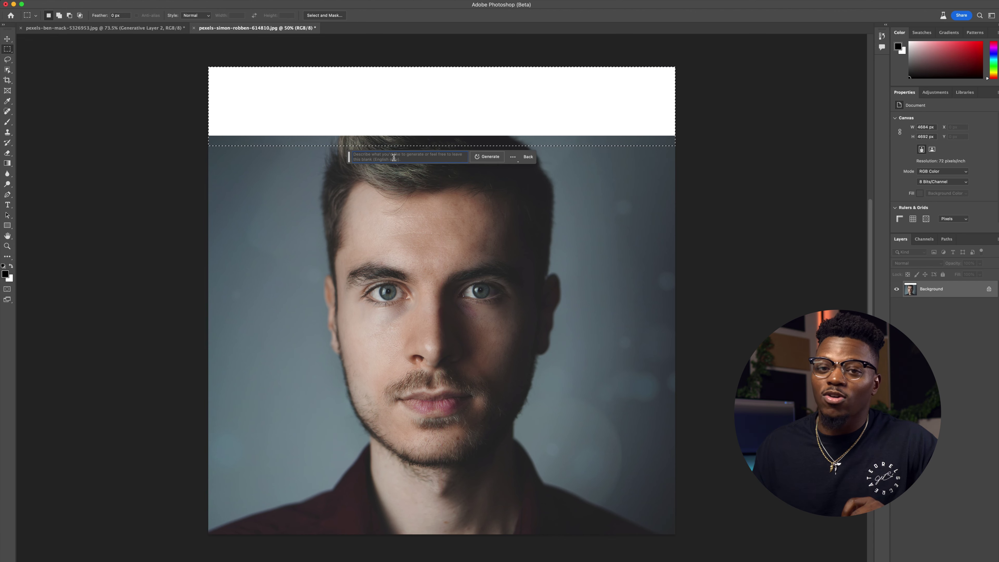
pyautogui.click(490, 157)
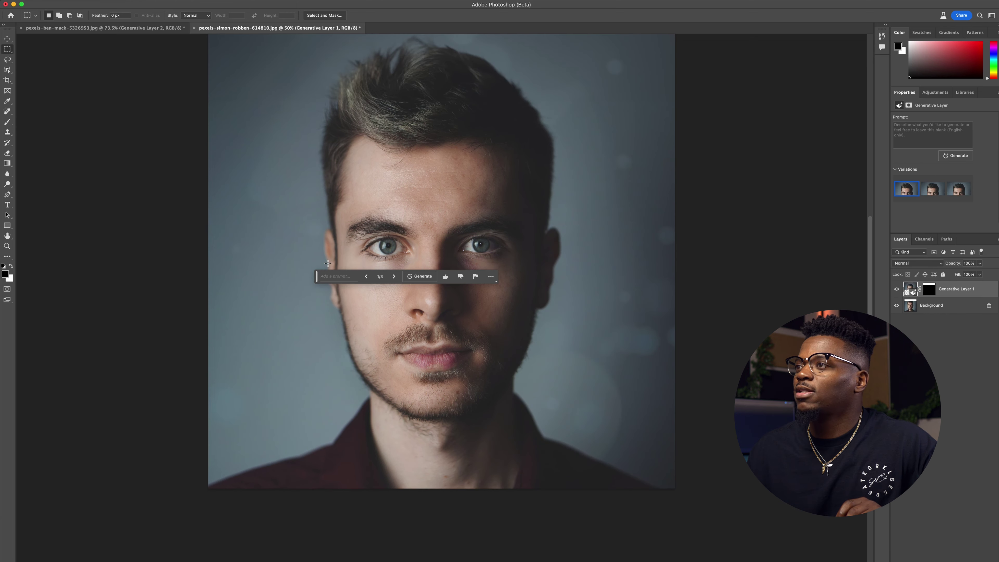
# - Move the contextual task bar clear of the eyes and step through the generated hair variations to the third one
pyautogui.scroll(3, 328, 263)
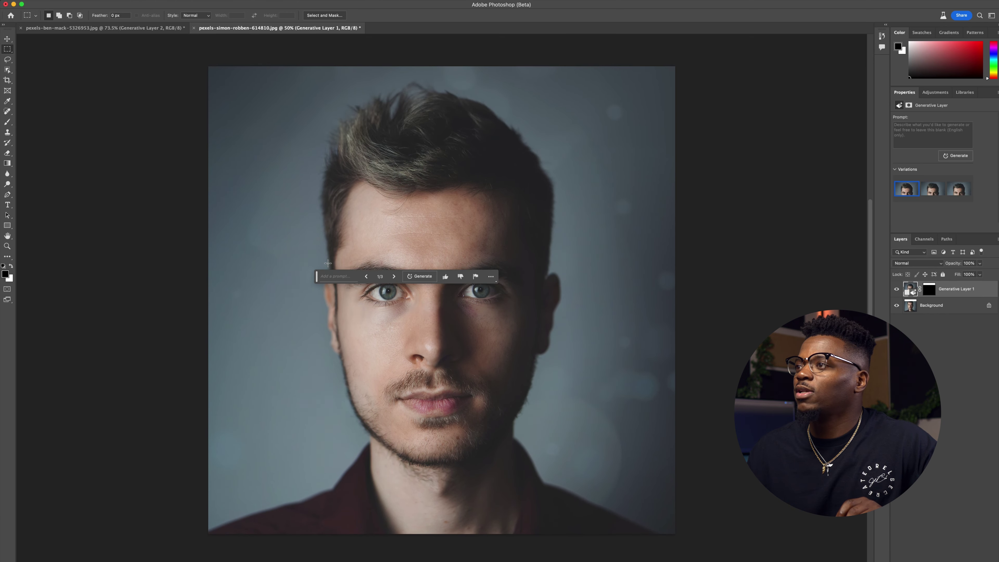
pyautogui.moveTo(318, 276); pyautogui.dragTo(424, 392)
pyautogui.scroll(1, 504, 395)
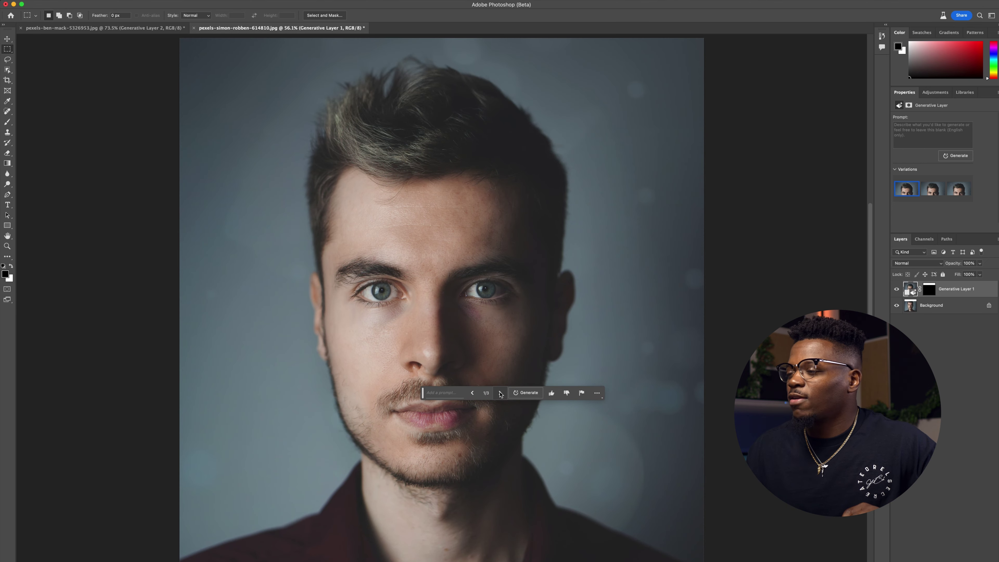
pyautogui.click(501, 393)
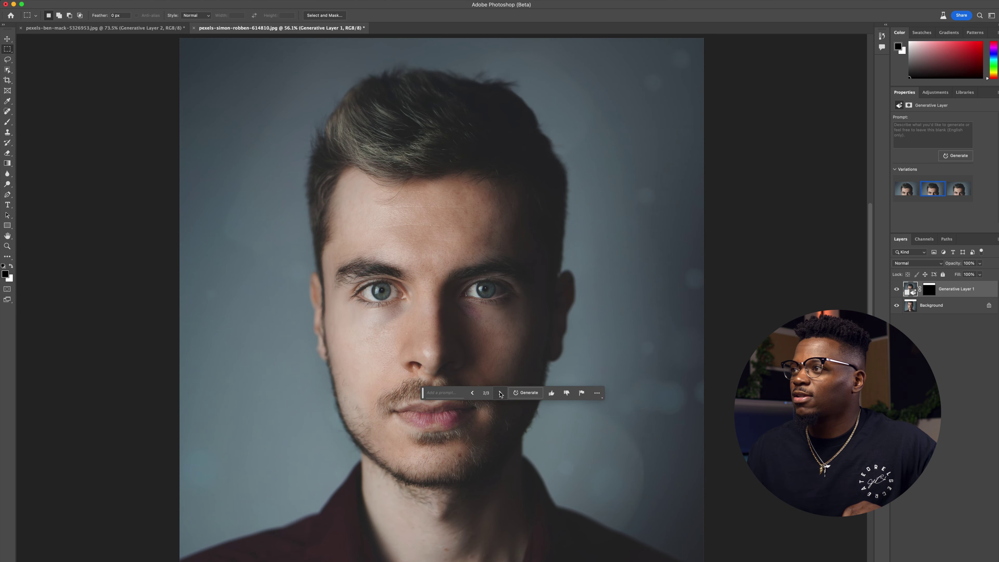
pyautogui.click(500, 392)
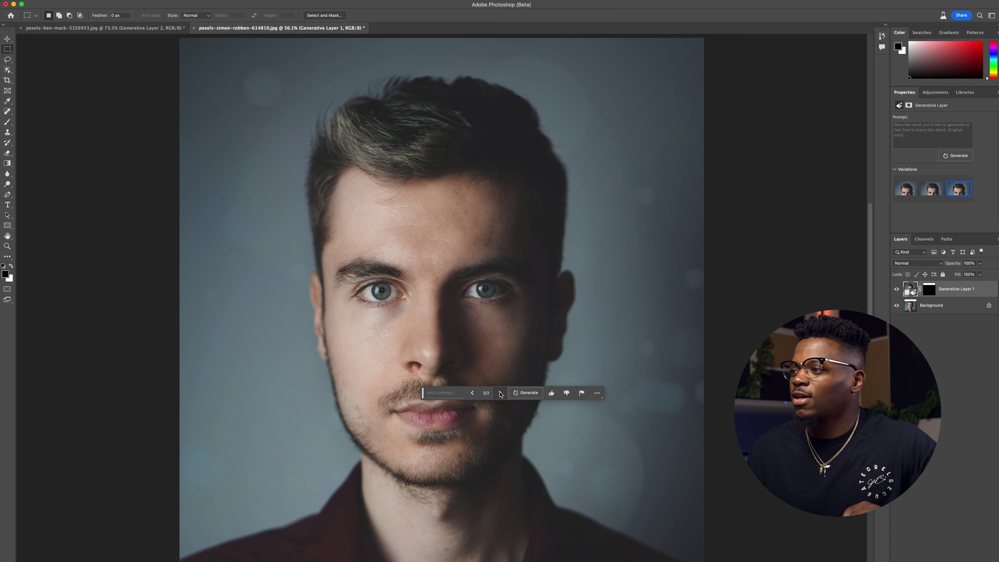
# - Switch the generated hair back from the third variation to the first one
pyautogui.click(474, 393)
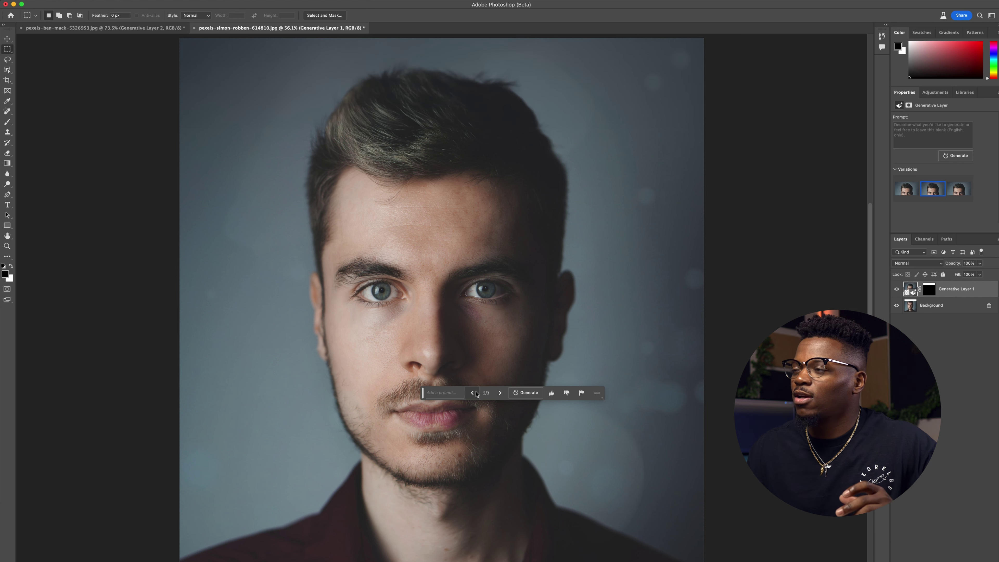
pyautogui.click(473, 393)
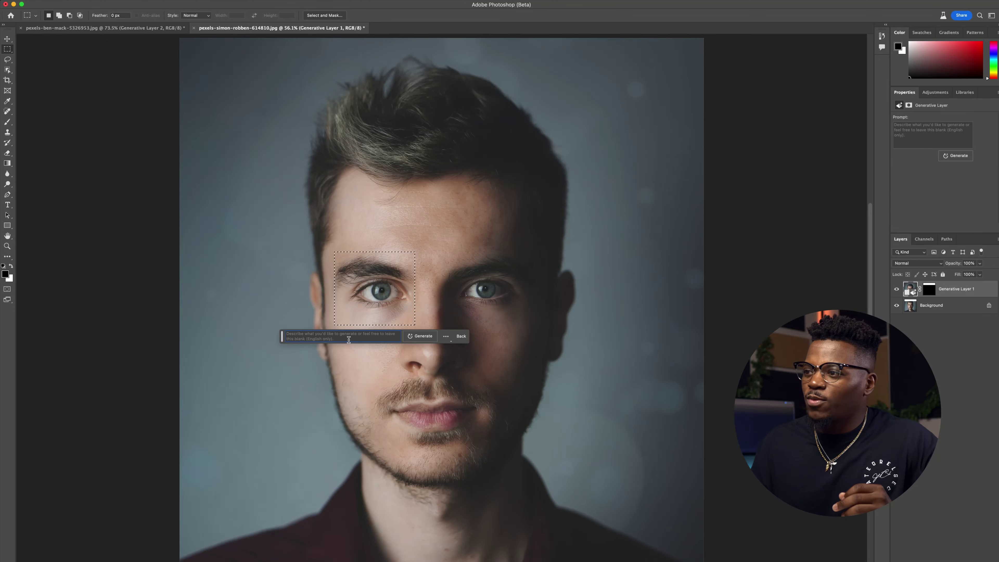
# - Run Generative Fill with the prompt "brown eye" on the rectangular selection around the portrait's eye
pyautogui.write('brown ')
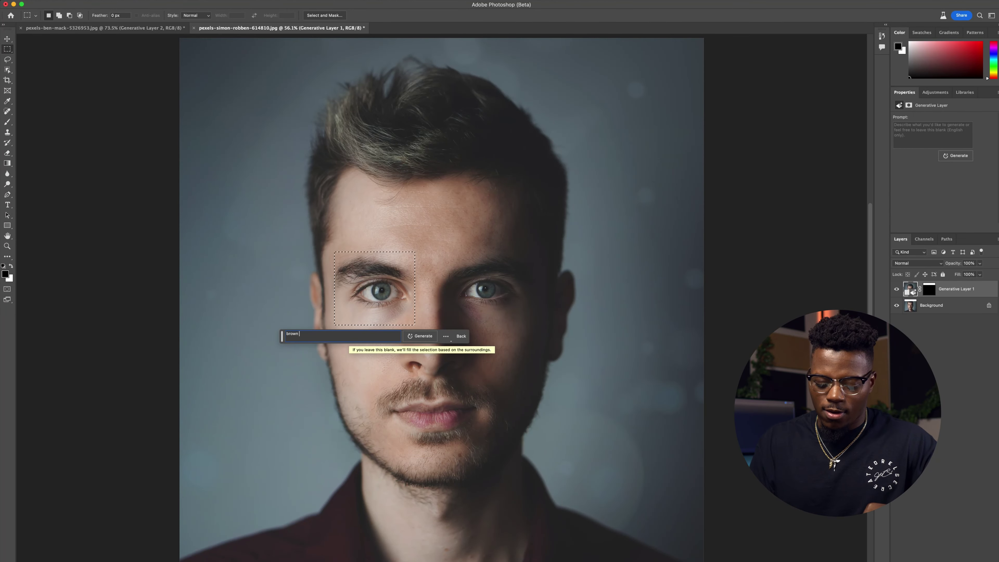
pyautogui.write('eye')
pyautogui.press('Return')
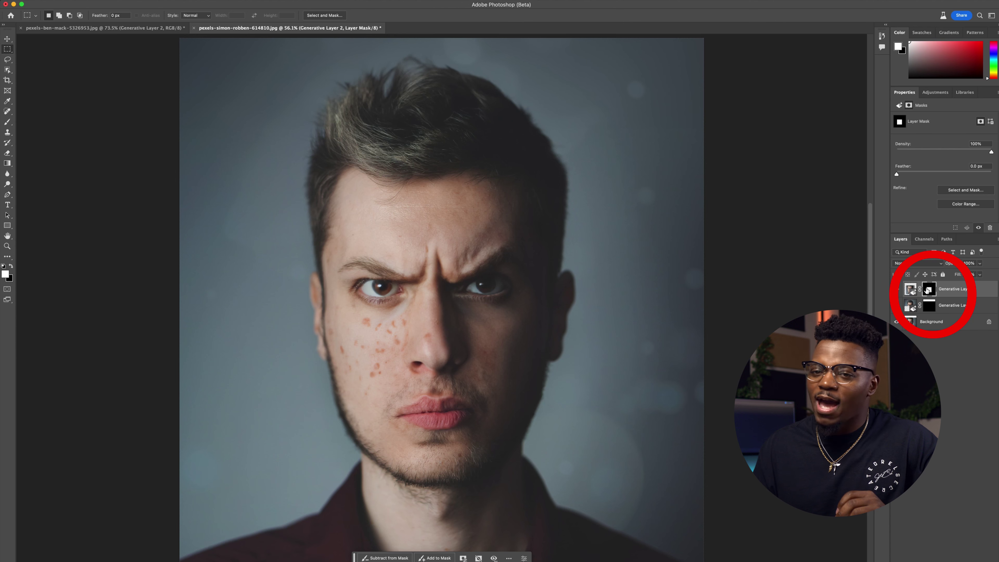
# - Paint black on the Generative Layer 2 mask over the mouth, beard and spotted cheek to restore the original face there
pyautogui.press('b')
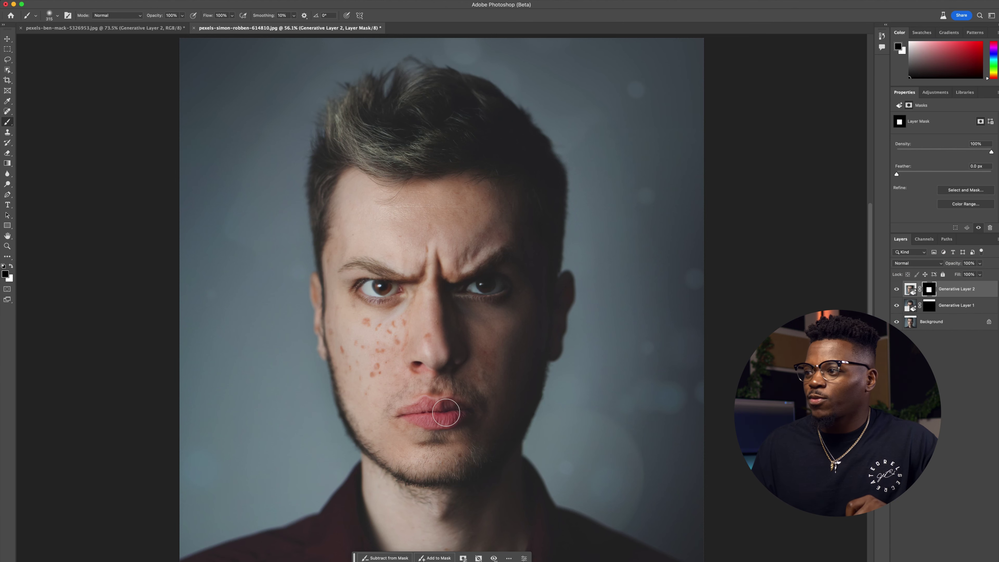
pyautogui.moveTo(445, 411)
pyautogui.mouseDown()
pyautogui.moveTo(472, 413)
pyautogui.moveTo(446, 393)
pyautogui.mouseUp()
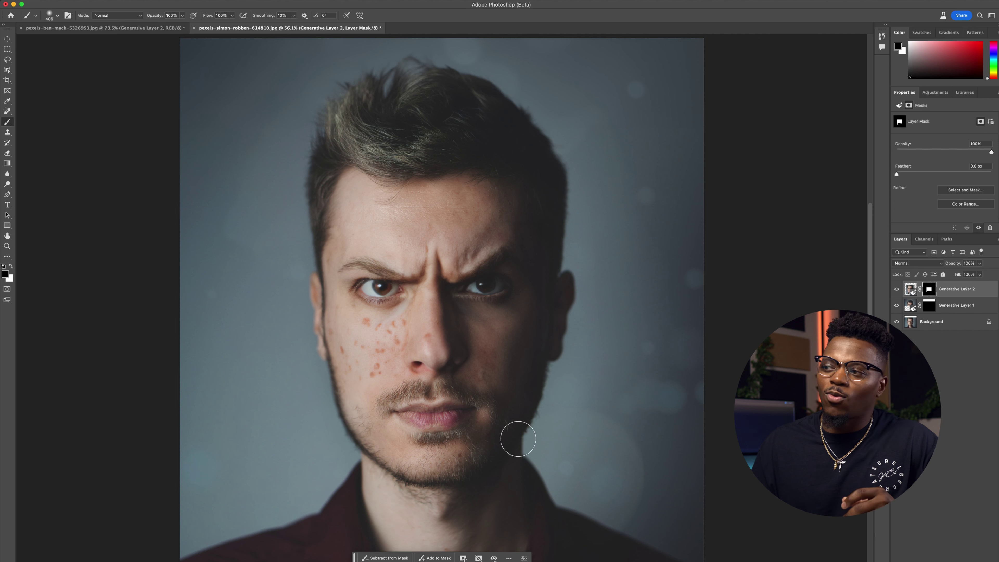
pyautogui.moveTo(356, 357)
pyautogui.mouseDown()
pyautogui.moveTo(332, 324)
pyautogui.moveTo(344, 355)
pyautogui.moveTo(363, 338)
pyautogui.mouseUp()
pyautogui.moveTo(366, 334)
pyautogui.mouseDown()
pyautogui.moveTo(398, 325)
pyautogui.moveTo(390, 347)
pyautogui.moveTo(399, 335)
pyautogui.moveTo(368, 374)
pyautogui.mouseUp()
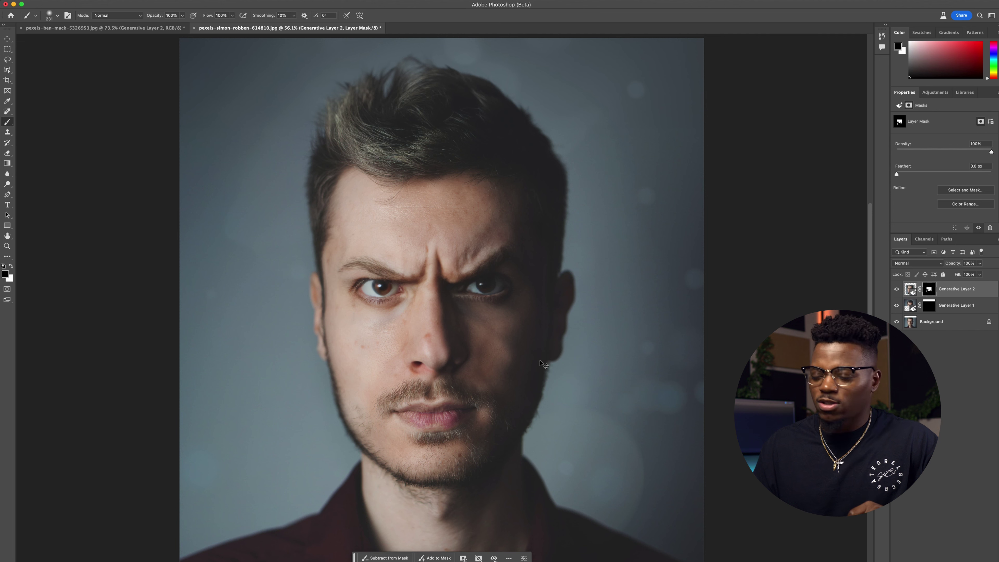
# - Toggle the visibility of Generative Layer 2 to compare the altered eyes and brows with the original portrait
pyautogui.click(896, 289)
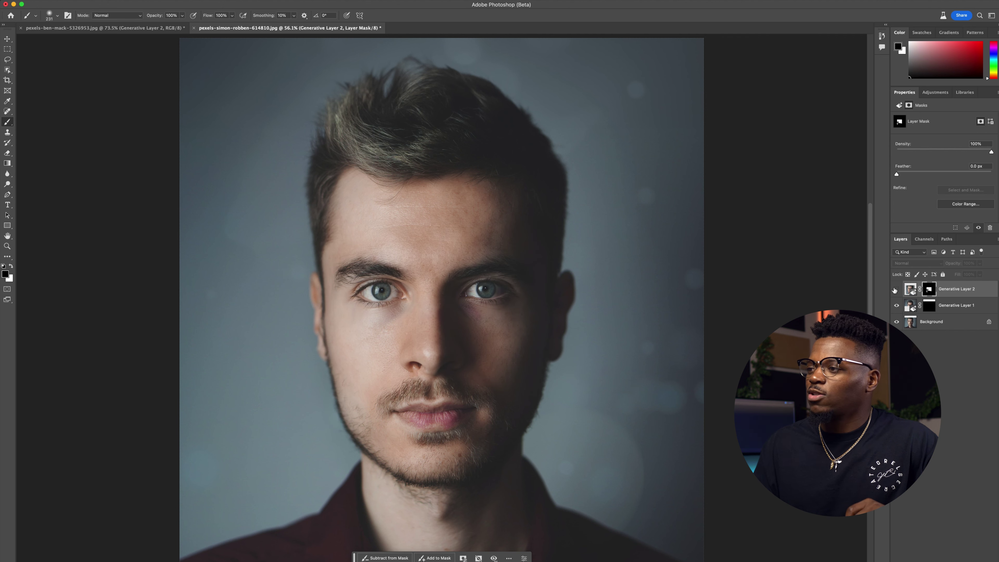
pyautogui.click(896, 289)
pyautogui.click(895, 290)
pyautogui.click(896, 289)
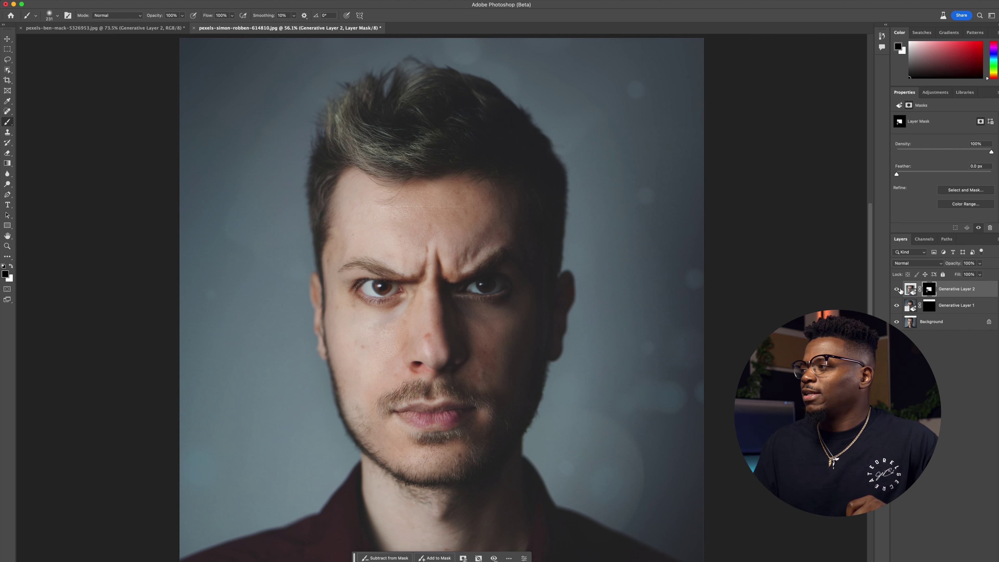
pyautogui.click(896, 290)
pyautogui.click(896, 290)
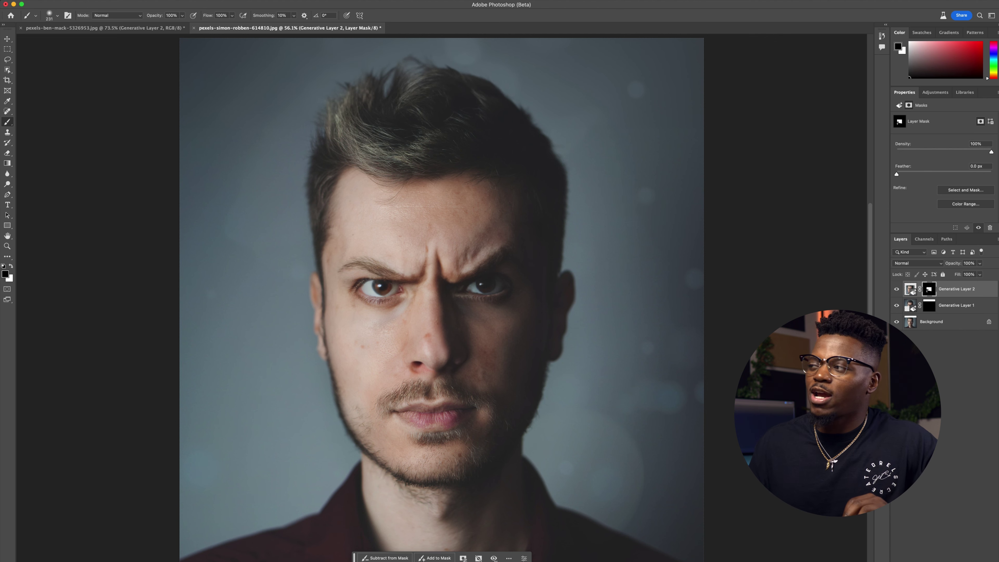
# - Select Generative Layer 1 and step its hair fill through the second variation to the third
pyautogui.click(946, 310)
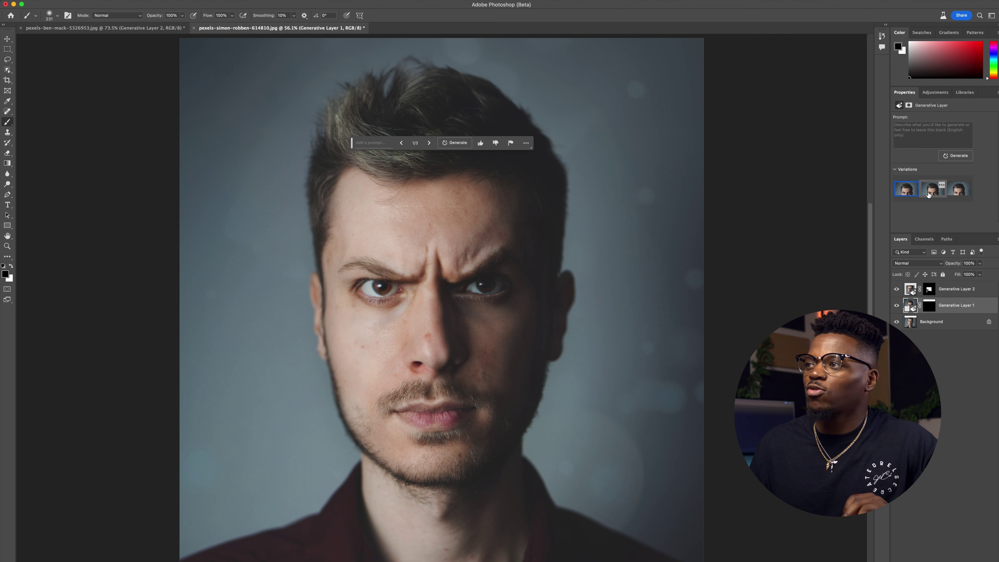
pyautogui.click(928, 194)
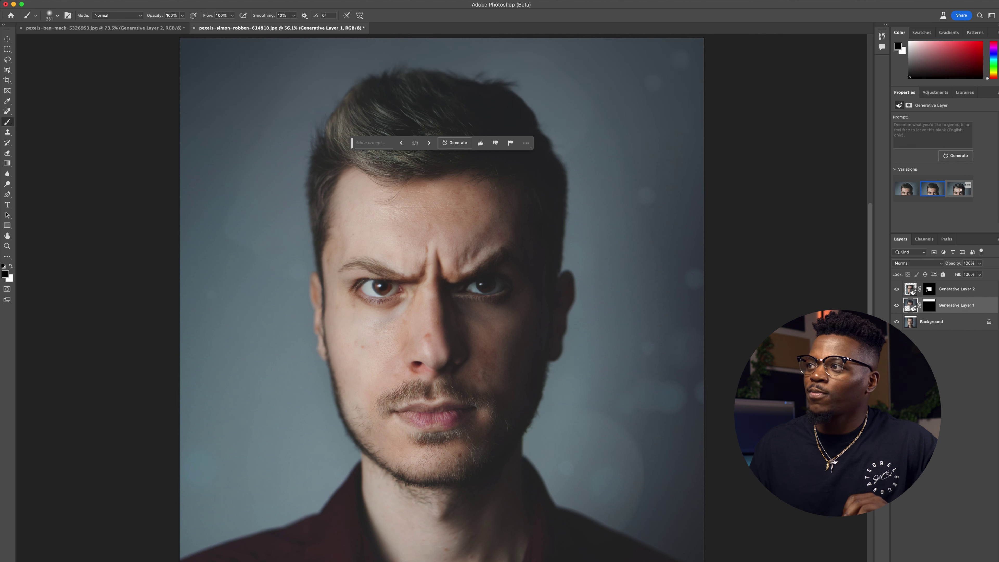
pyautogui.click(959, 191)
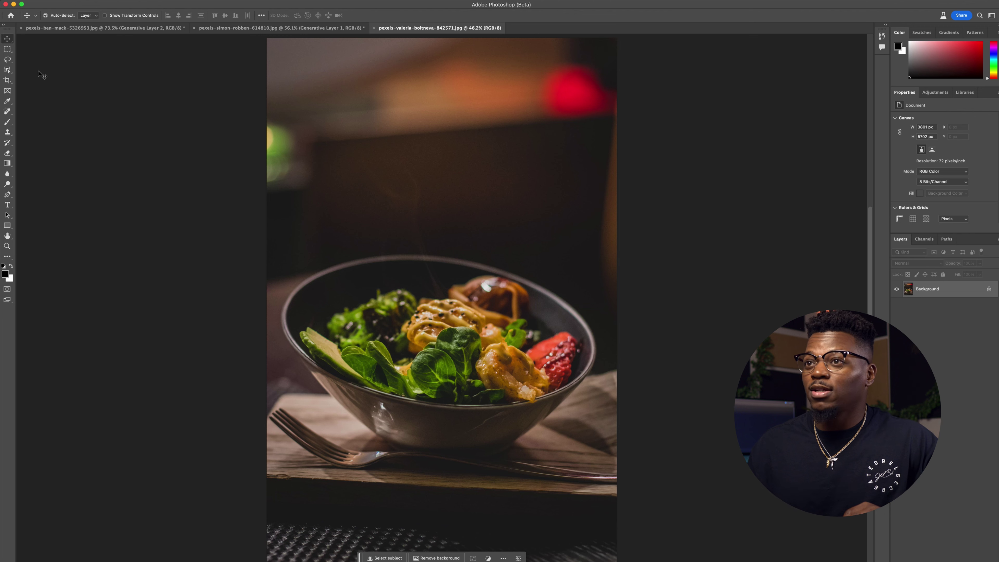
# - Select the salad and upper bowl with a rectangular marquee and run Generative Fill with the prompt "strawberries"
pyautogui.click(7, 49)
pyautogui.moveTo(284, 246); pyautogui.dragTo(596, 411)
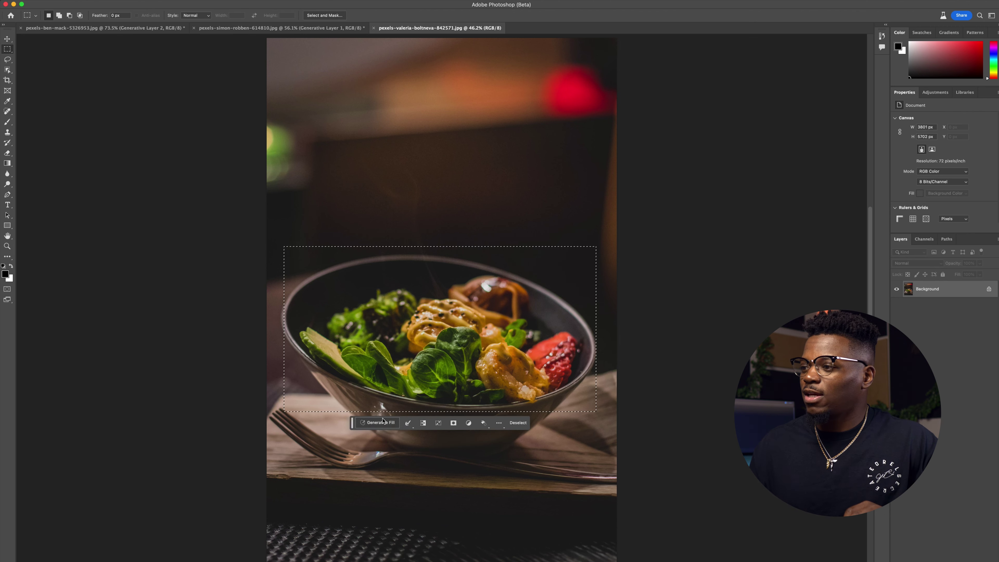
pyautogui.click(378, 423)
pyautogui.write('stra')
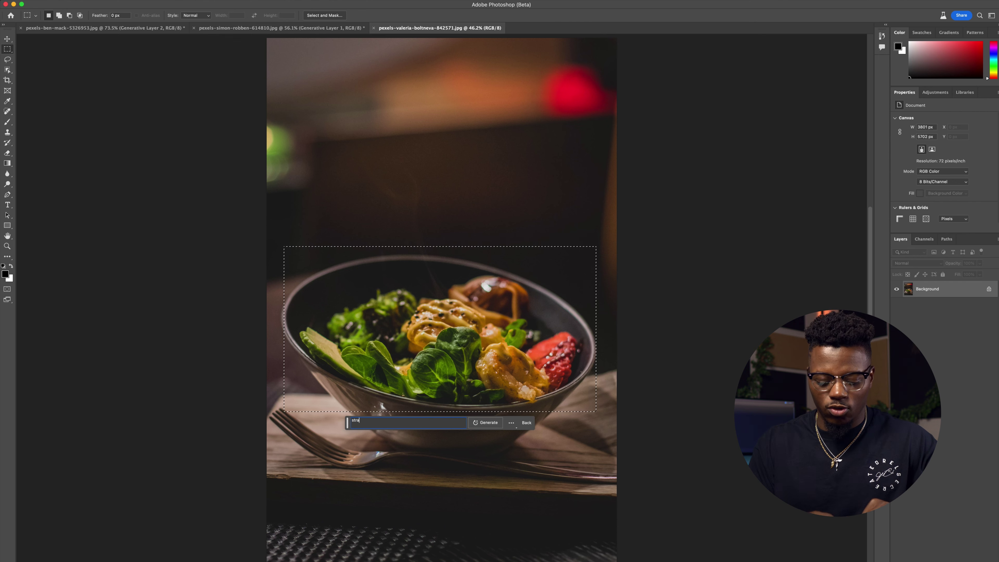
pyautogui.write('wberries')
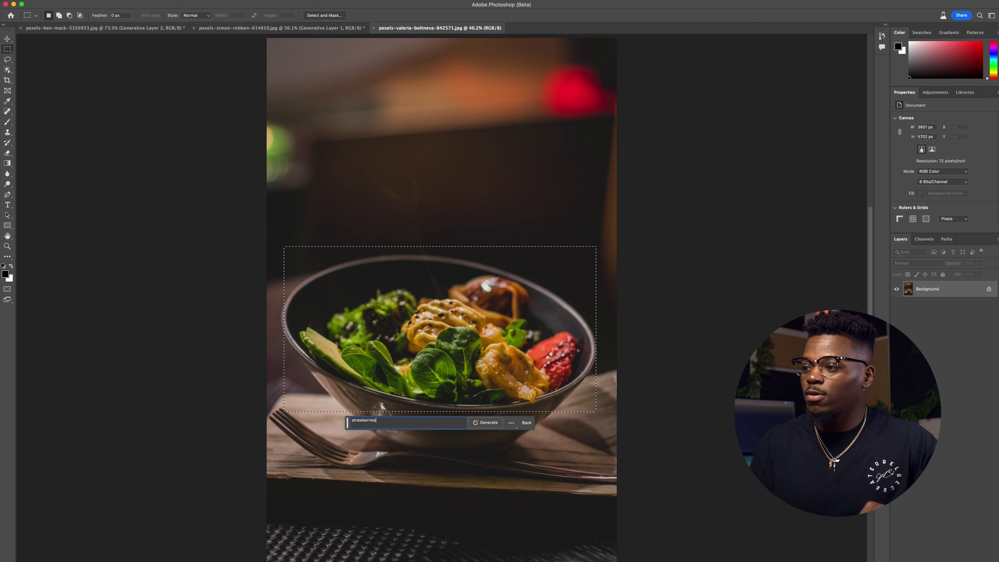
pyautogui.press('Return')
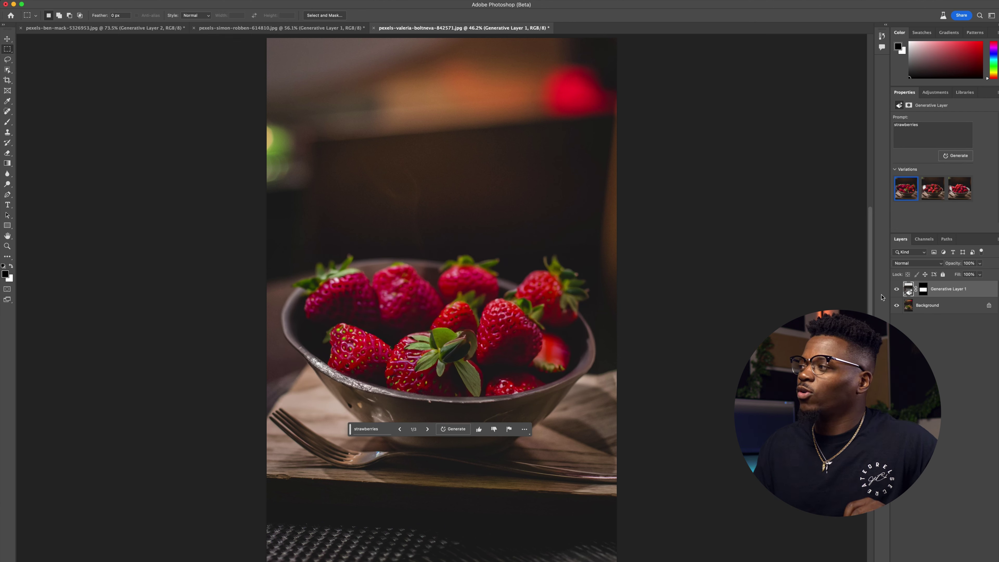
# - Toggle the visibility of Generative Layer 1 to compare the strawberries with the original salad
pyautogui.click(897, 290)
pyautogui.click(896, 290)
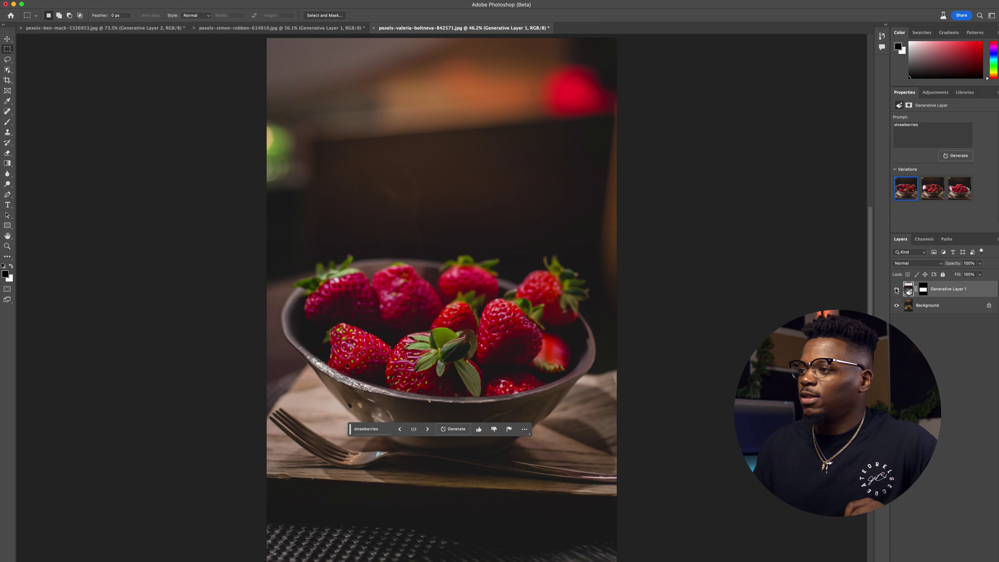
pyautogui.click(896, 290)
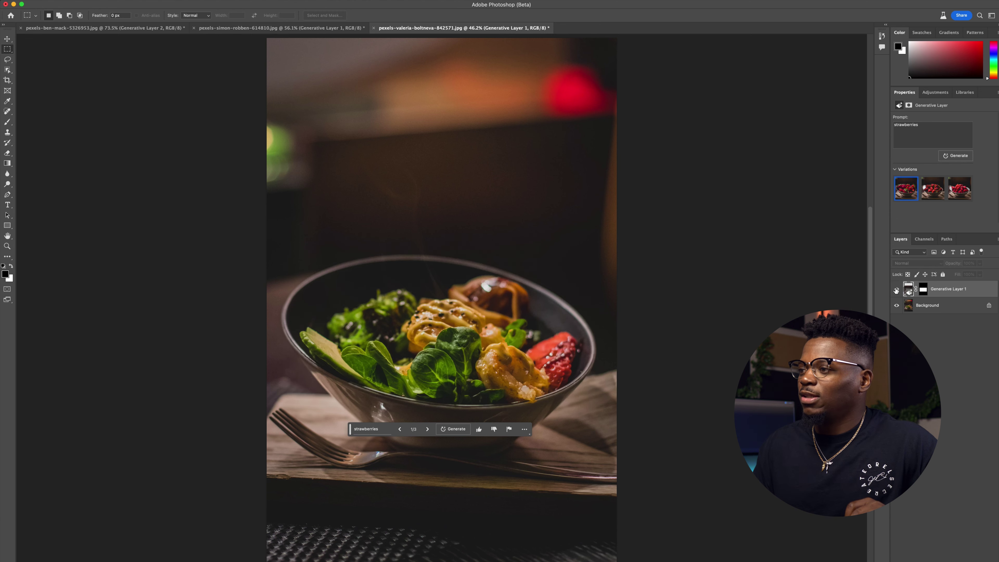
pyautogui.click(896, 290)
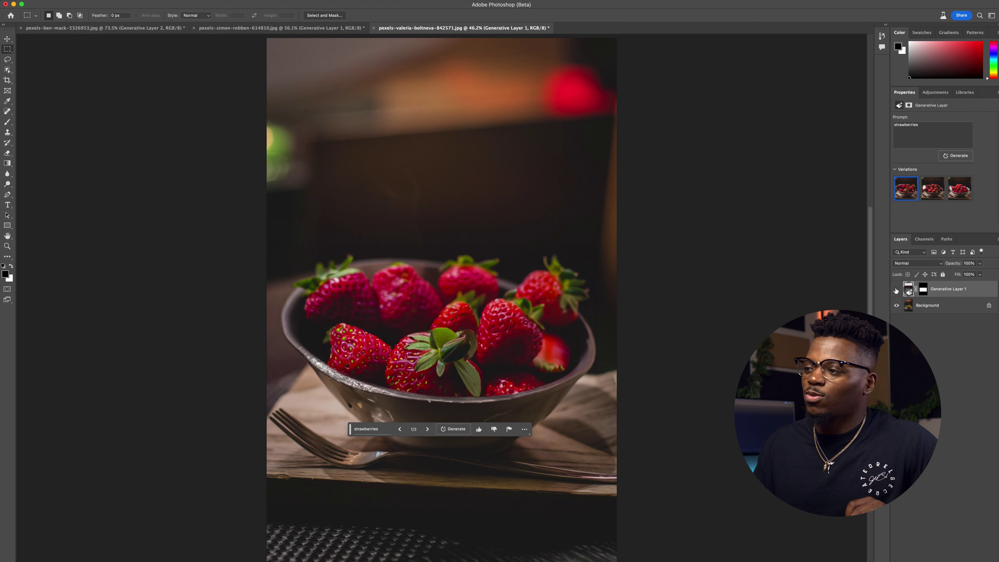
pyautogui.click(896, 290)
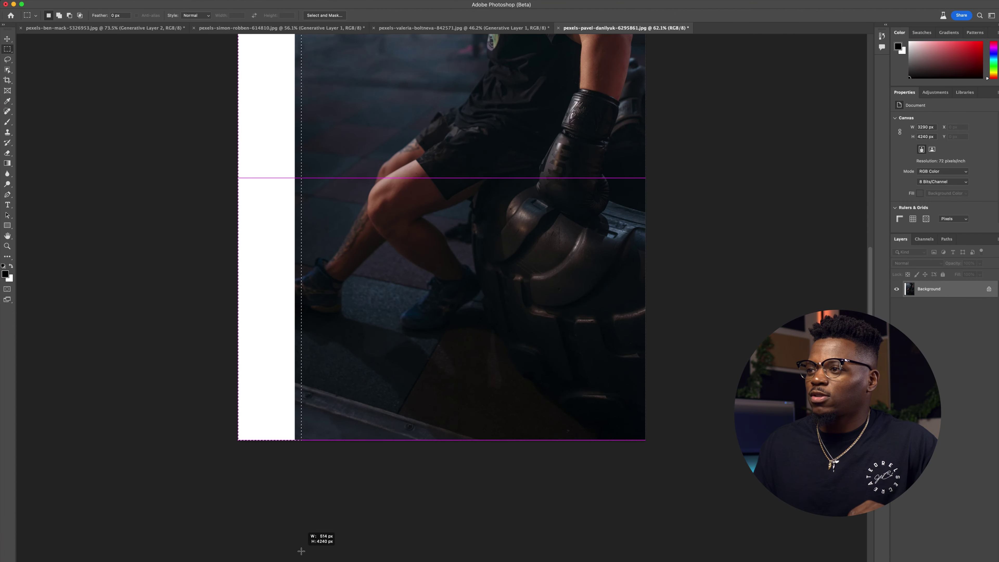
# - Select the blank strip beside the boxer photo, about 514 by 4240 px with a slight overlap, and run Generative Fill without a prompt
pyautogui.moveTo(305, 540); pyautogui.dragTo(302, 441)
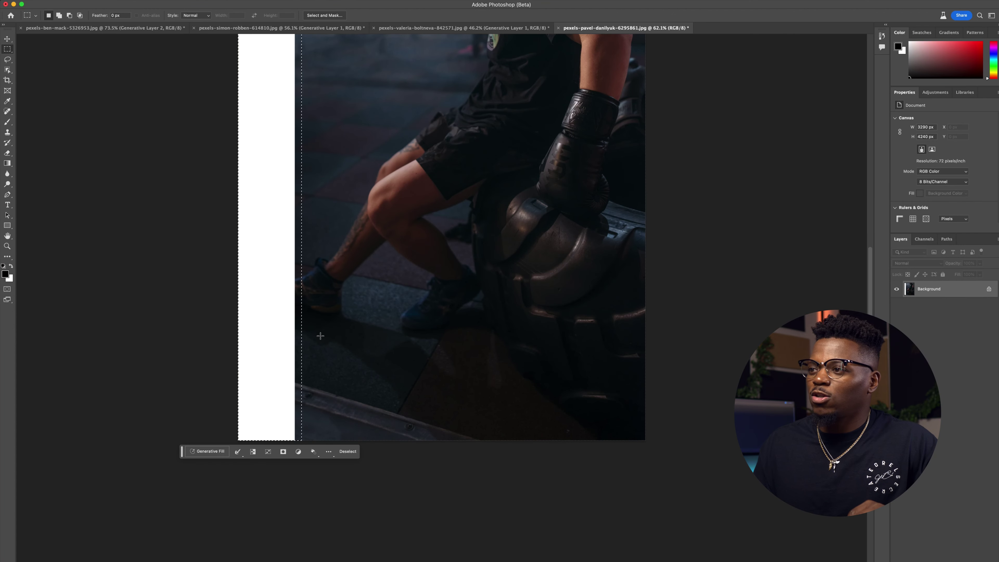
pyautogui.click(208, 451)
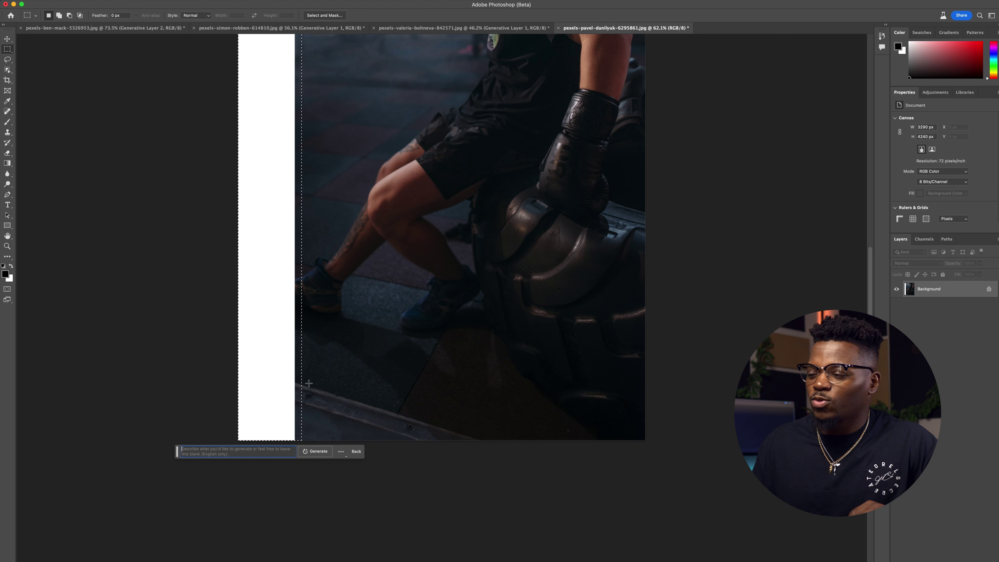
pyautogui.click(319, 452)
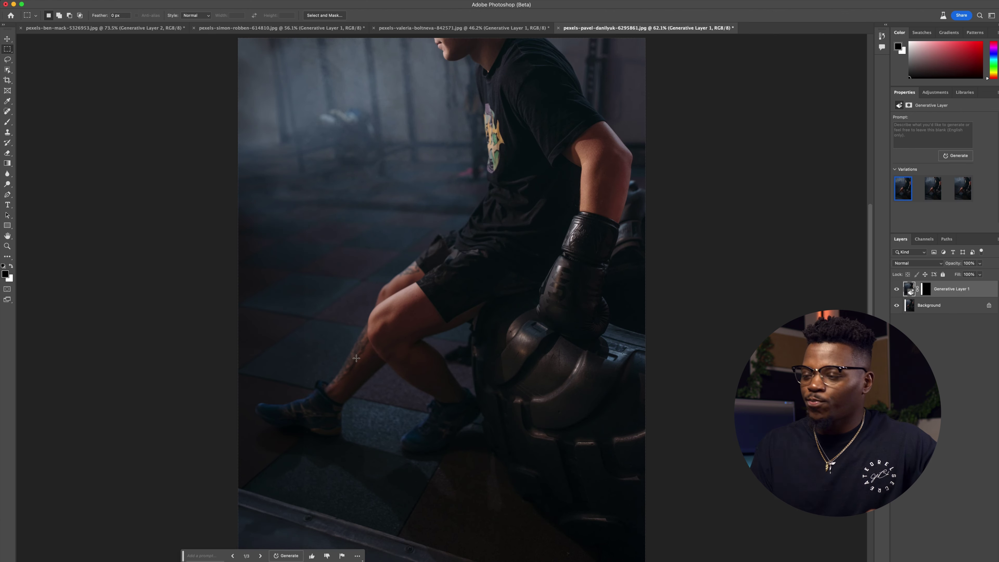
# - Examine the extended shoe and background up close and switch the side fill to its third variation
pyautogui.press('v')
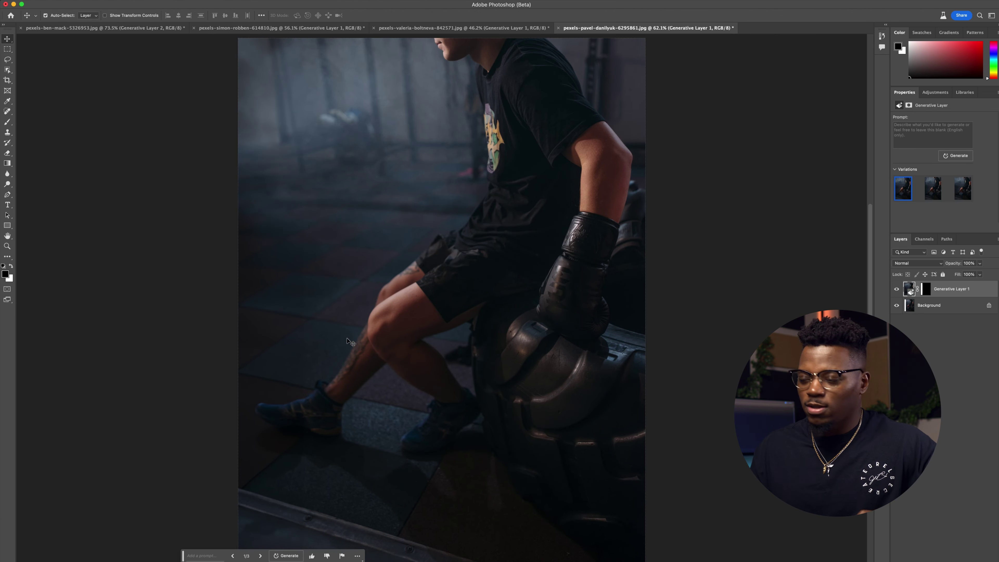
pyautogui.scroll(5, 294, 423)
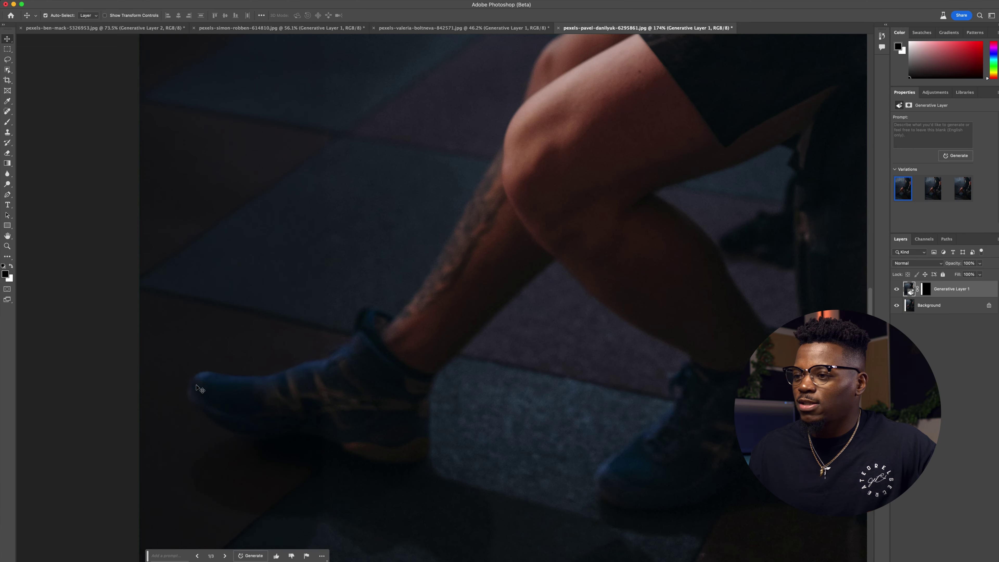
pyautogui.scroll(15, 255, 235)
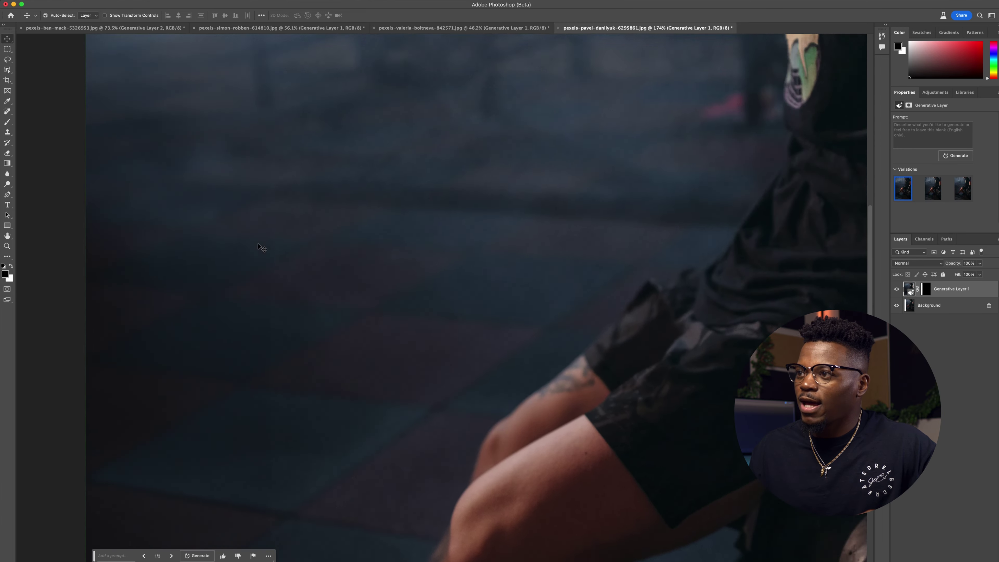
pyautogui.scroll(4, 258, 244)
pyautogui.scroll(-20, 258, 244)
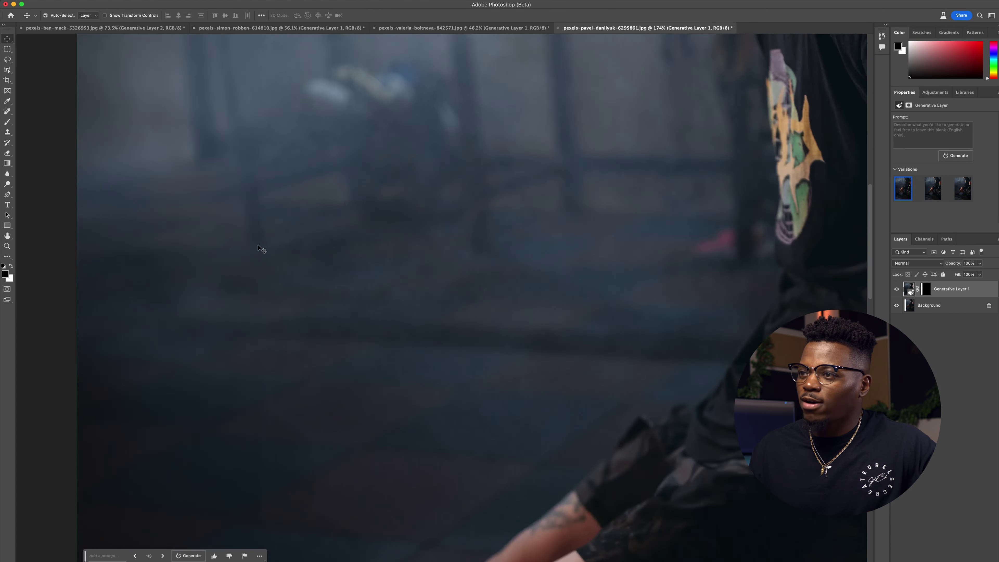
pyautogui.click(934, 190)
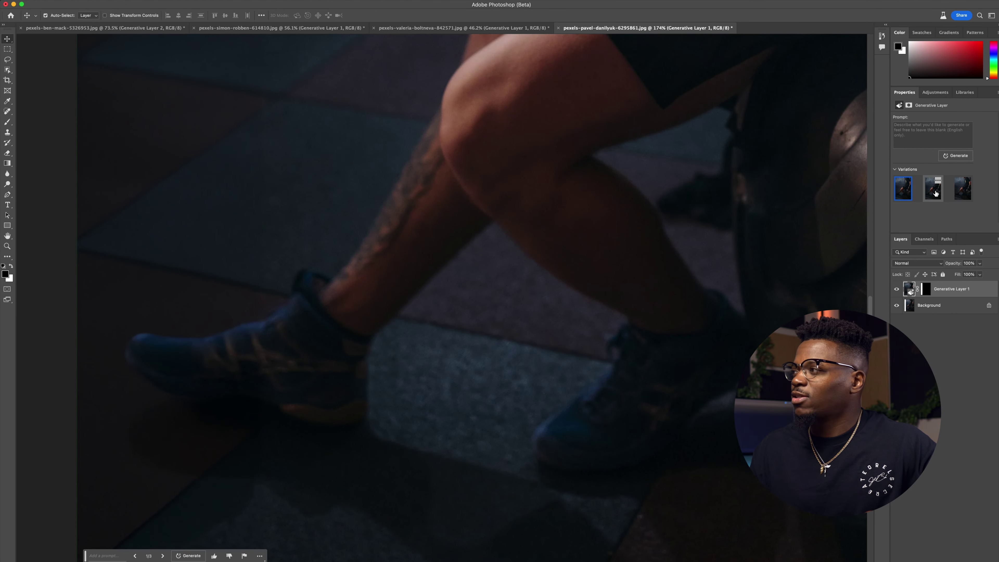
pyautogui.click(962, 193)
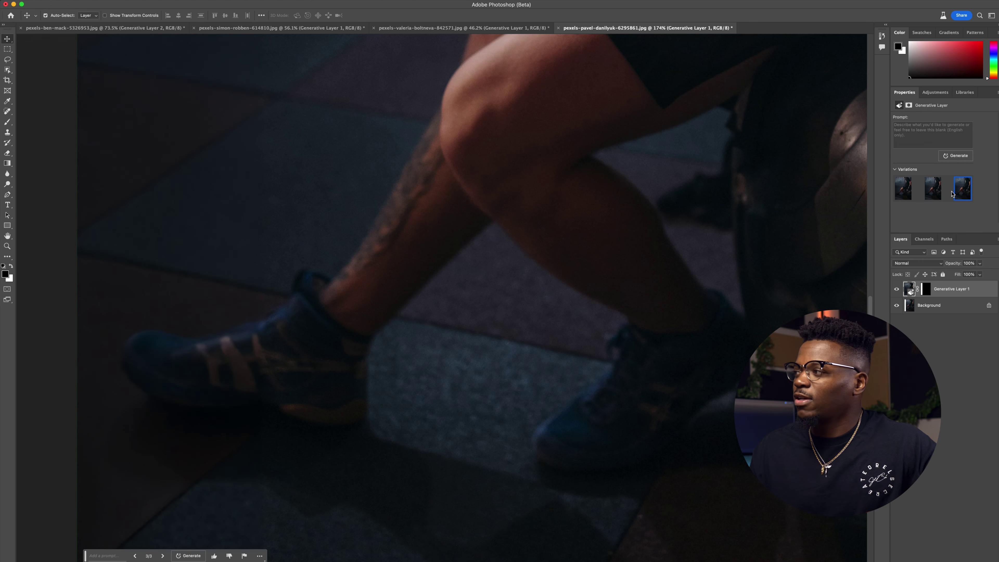
pyautogui.scroll(-2, 343, 289)
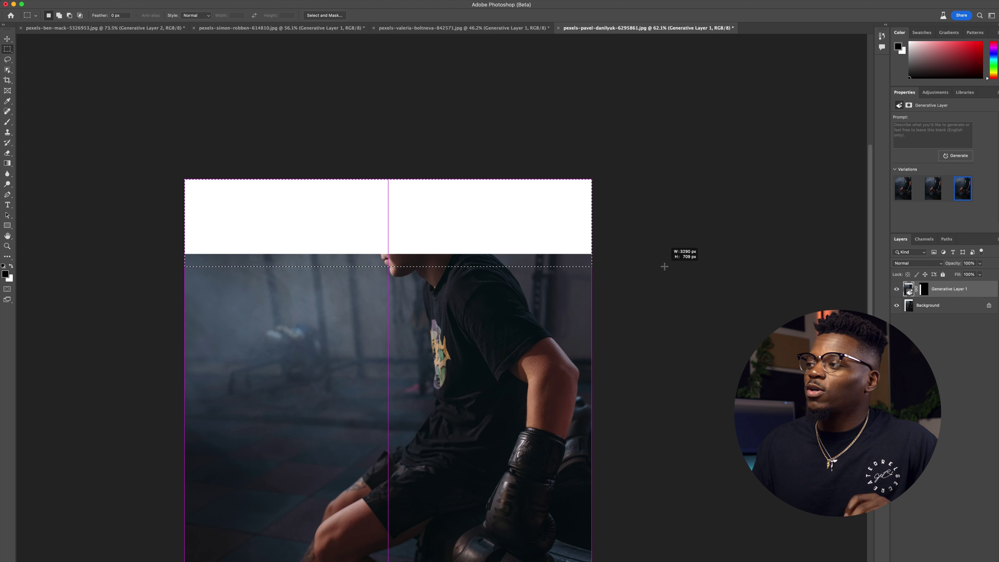
# - Select the full-width blank strip above the boxer, overlapping into the chin and shoulders, and run Generative Fill without a prompt
pyautogui.moveTo(670, 264)
pyautogui.mouseDown()
pyautogui.moveTo(680, 269)
pyautogui.moveTo(663, 277)
pyautogui.mouseUp()
pyautogui.click(317, 289)
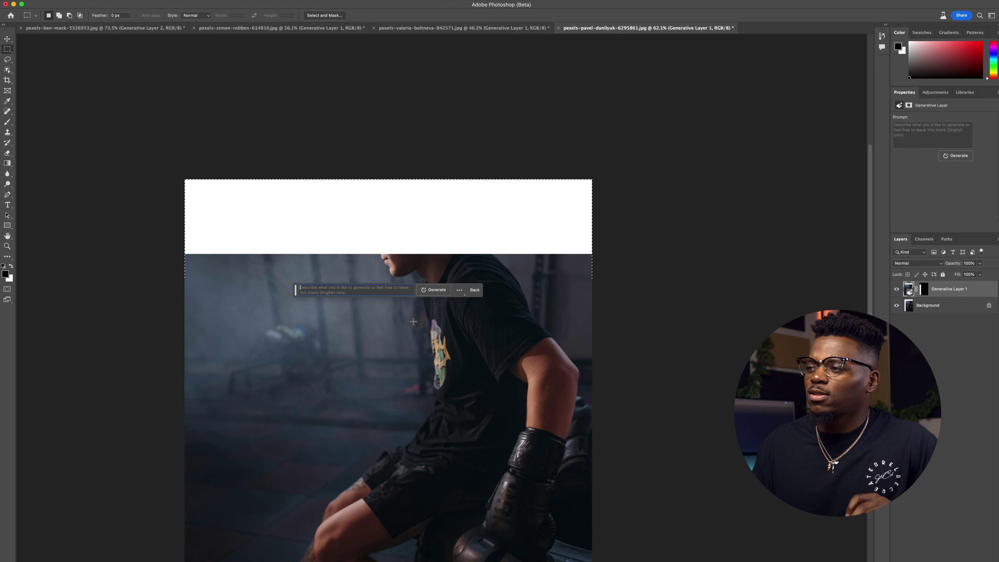
pyautogui.click(435, 291)
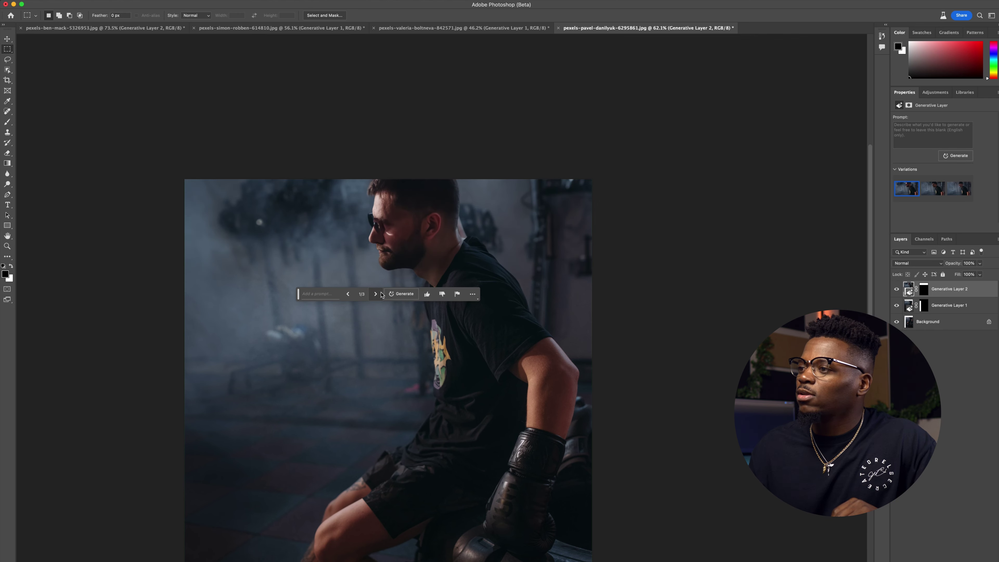
# - View the generated head at 100% and switch it to the second variation
pyautogui.press('super+1')
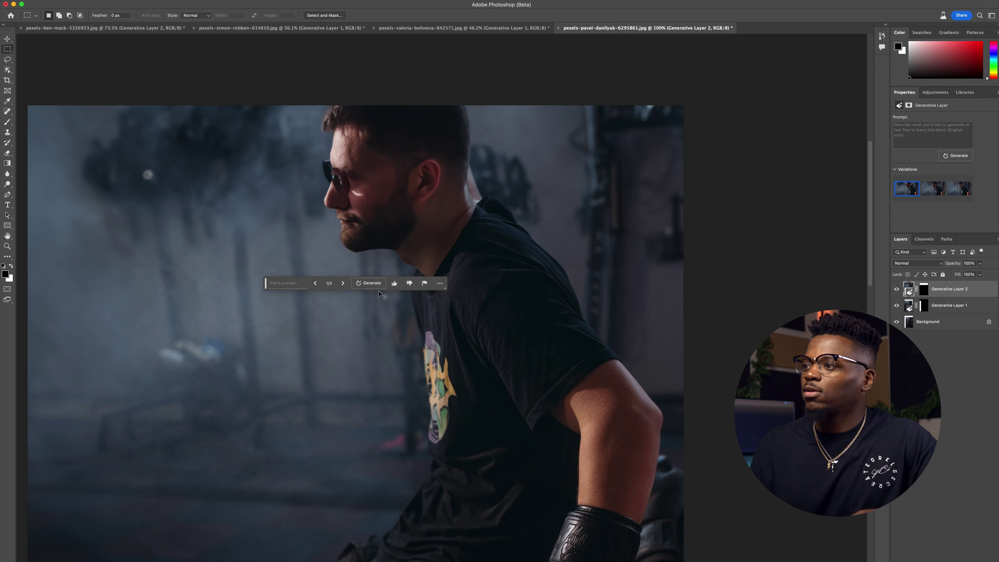
pyautogui.click(343, 284)
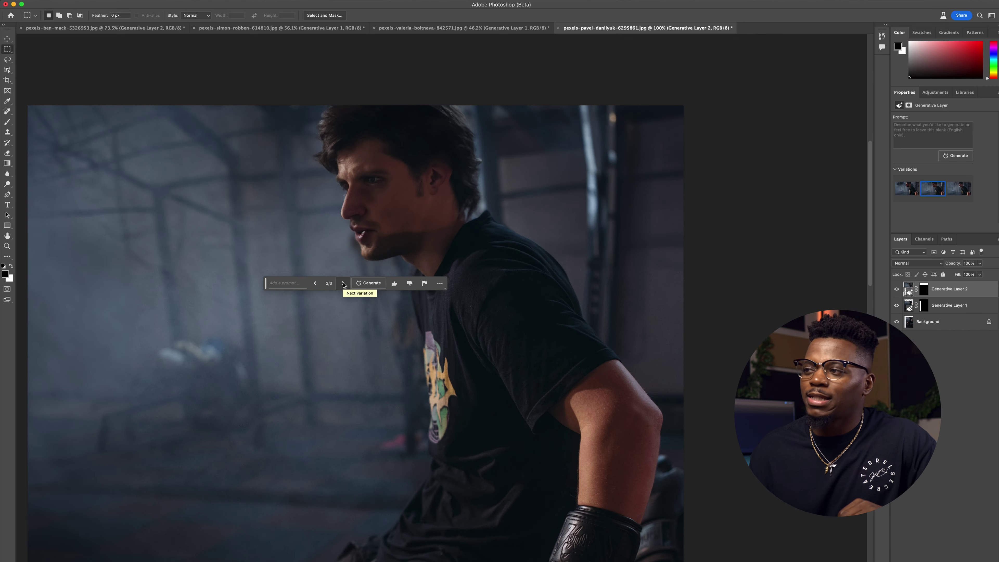
# - Compare the boxer's generated head variations with the photo fitted to the window, going from the third to the first
pyautogui.click(343, 284)
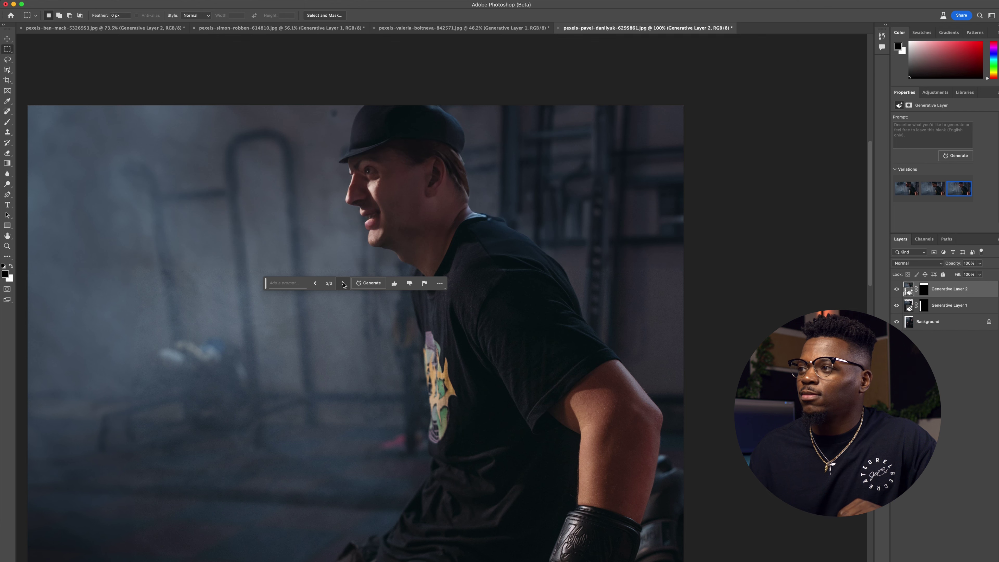
pyautogui.press('super+0')
pyautogui.click(704, 246)
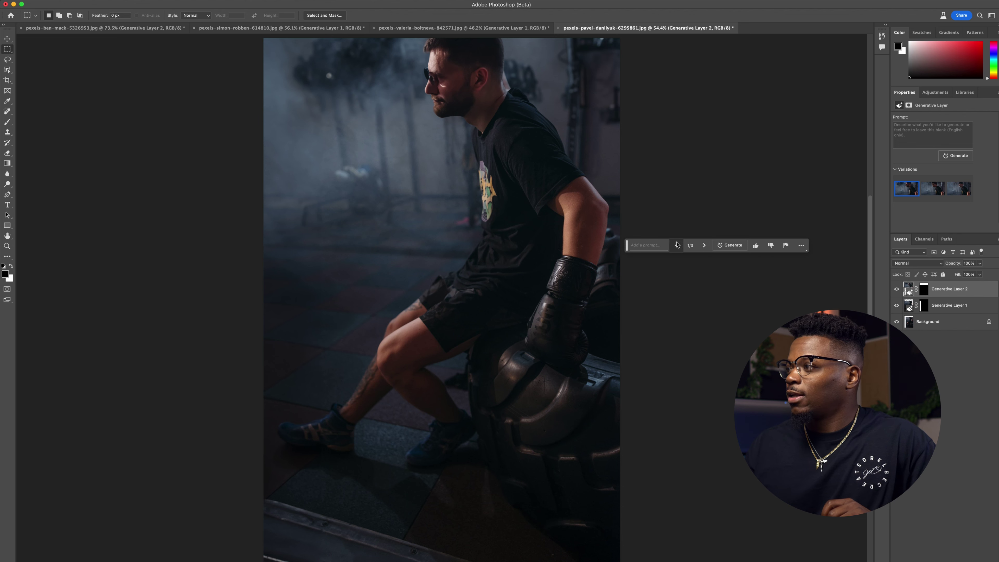
pyautogui.click(677, 245)
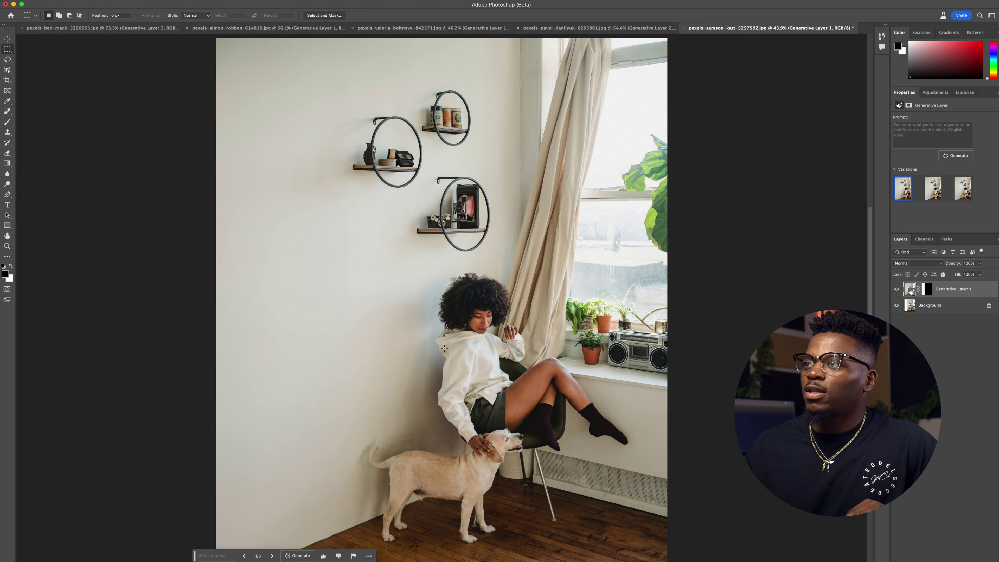
# - Generate a "lamp" in a tall rectangular selection on the blank wall left of the shelves and switch it to the third variation
pyautogui.scroll(-3, 444, 347)
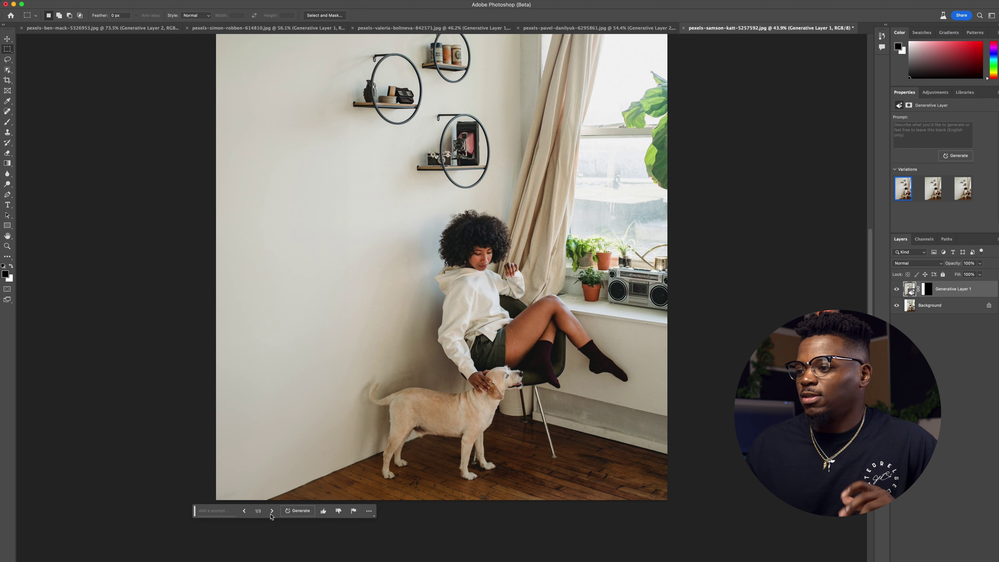
pyautogui.moveTo(228, 39); pyautogui.dragTo(332, 544)
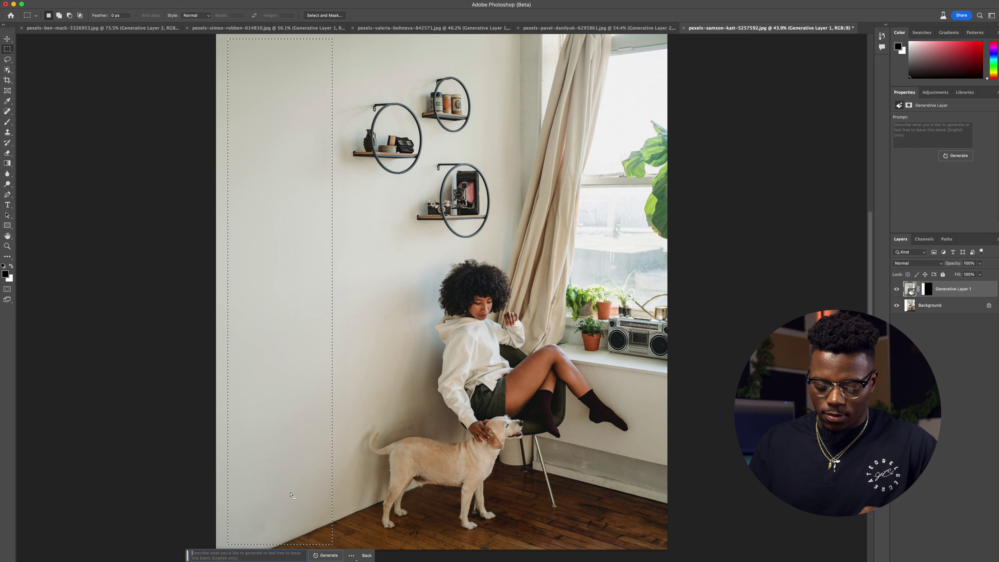
pyautogui.write('lamp')
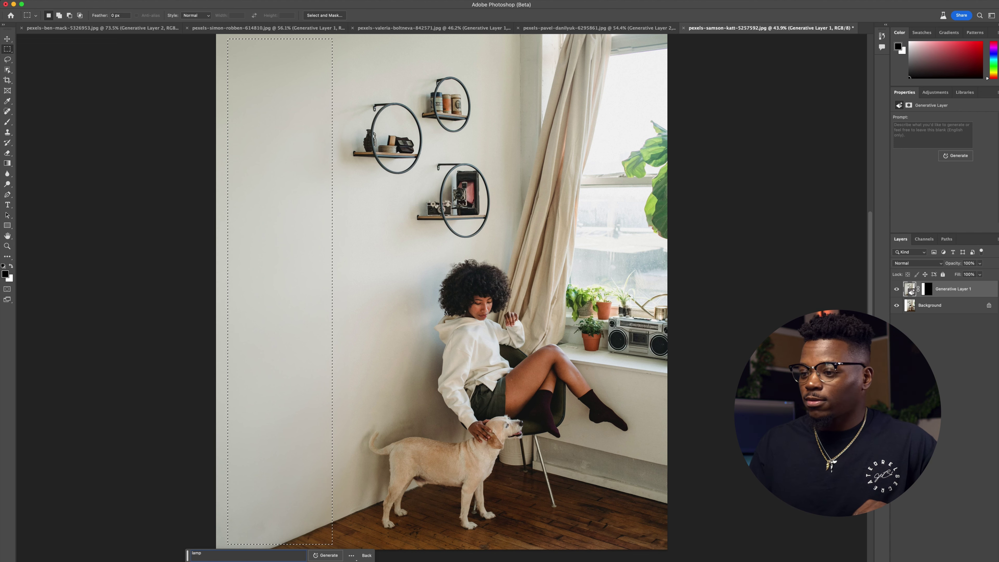
pyautogui.press('Return')
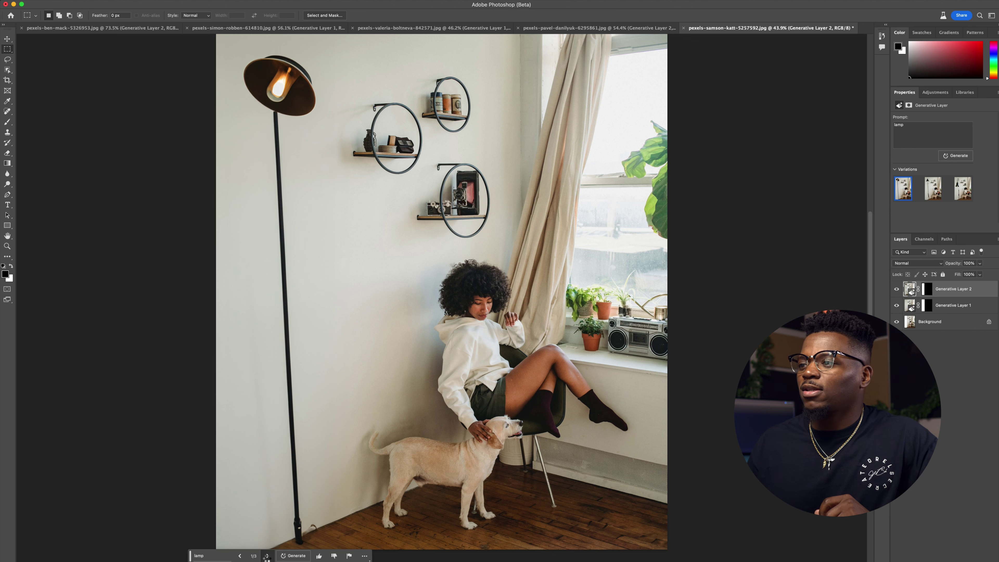
pyautogui.click(267, 556)
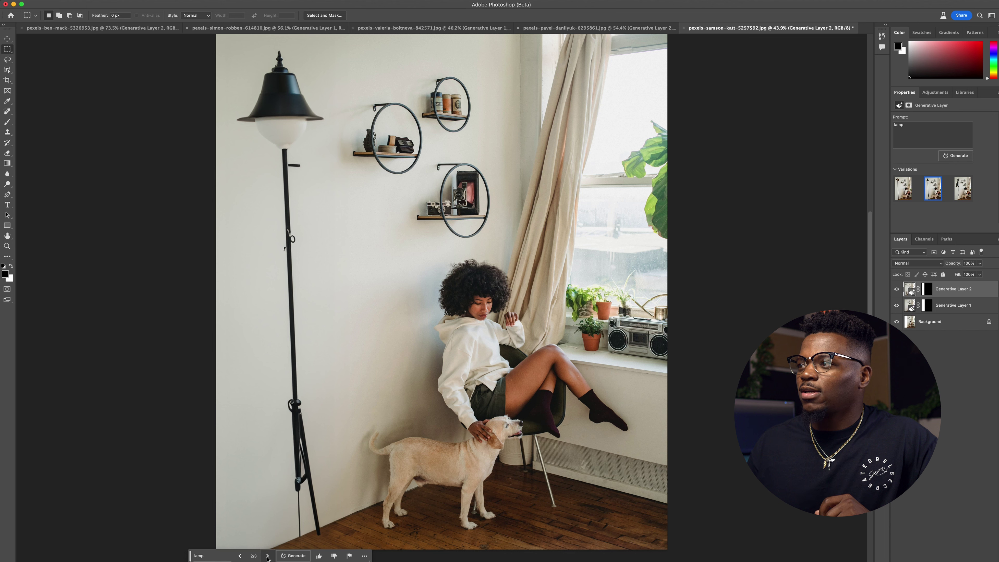
pyautogui.click(267, 556)
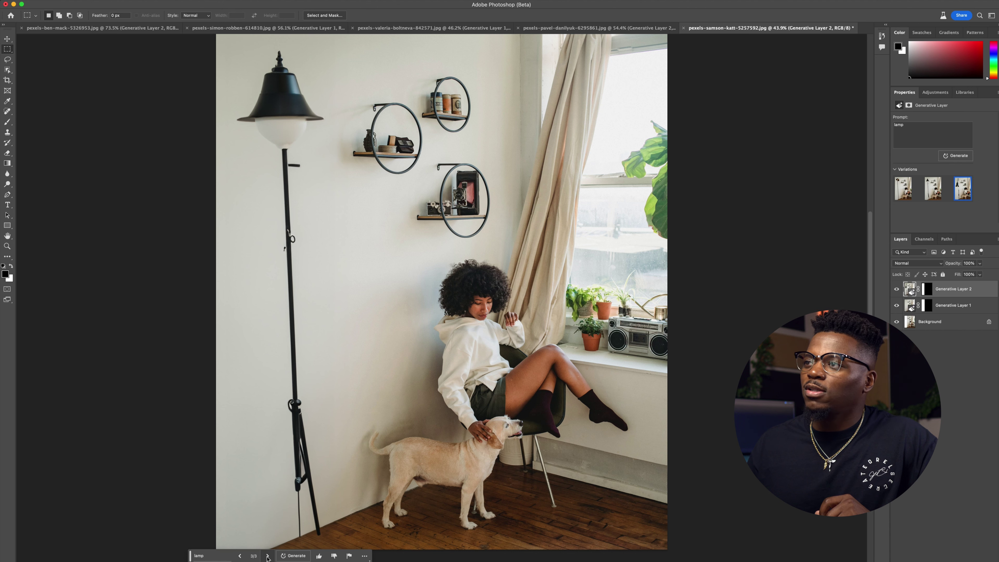